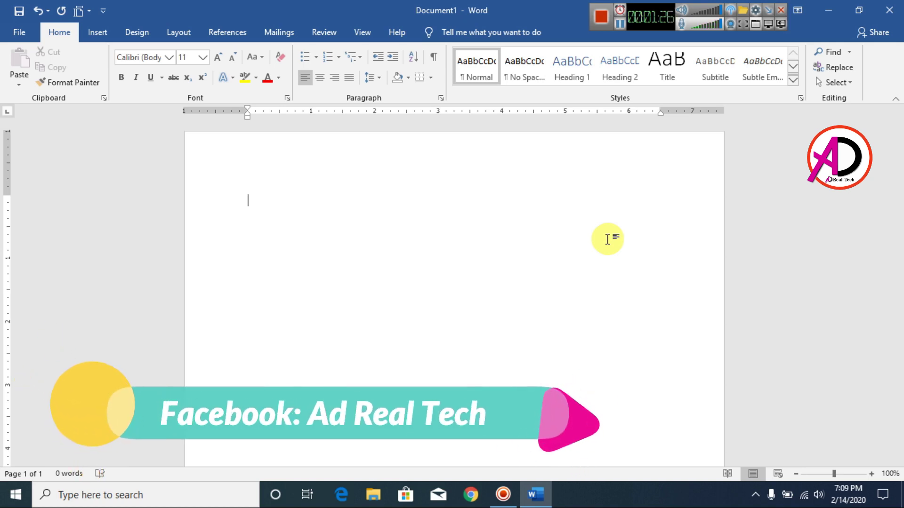
- Draw a large oval circle on the blank page and nudge it into position
click(98, 34)
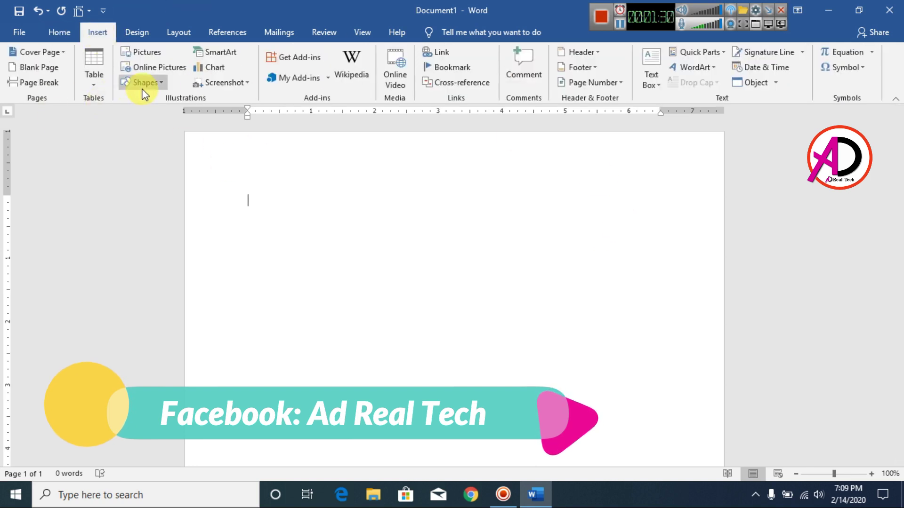
click(146, 85)
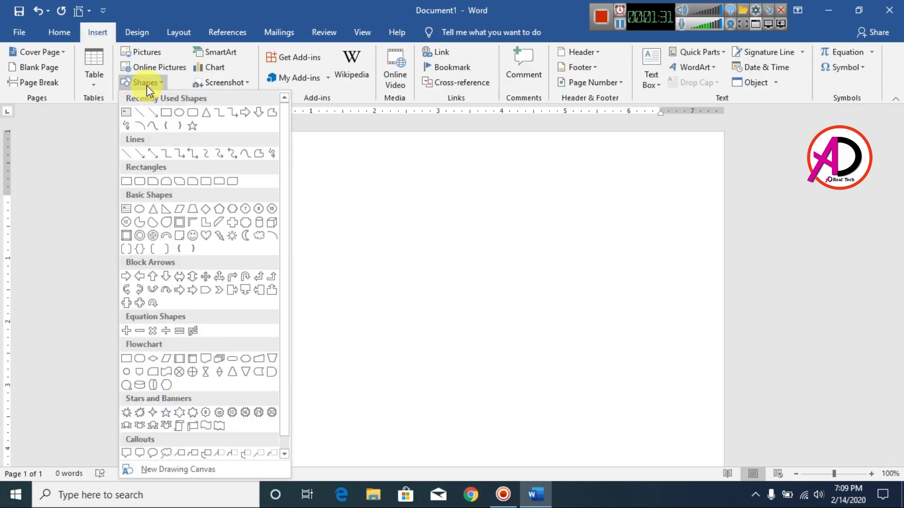
click(179, 114)
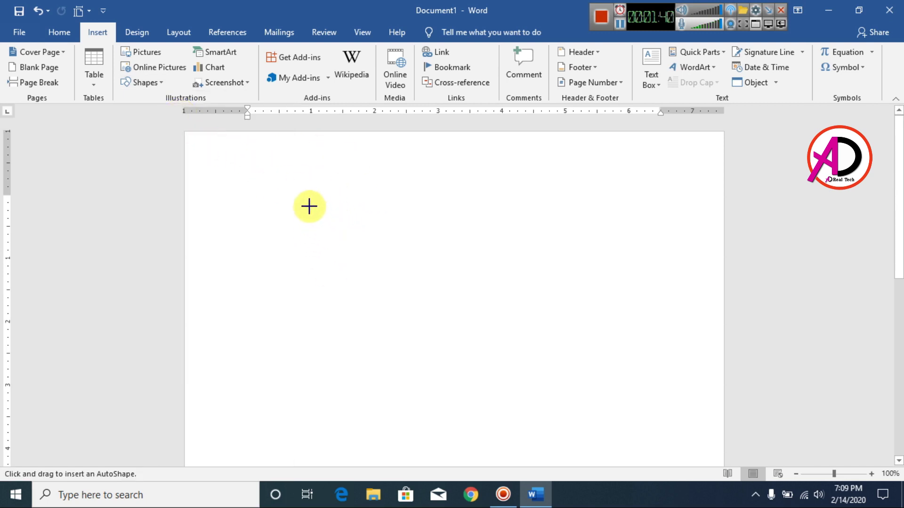
drag(302, 194, 491, 382)
drag(464, 321, 453, 283)
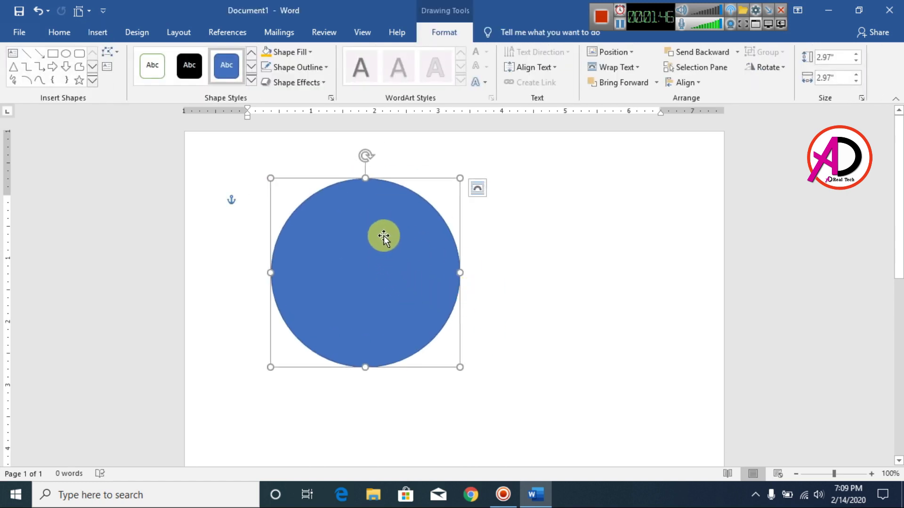
drag(394, 262, 406, 257)
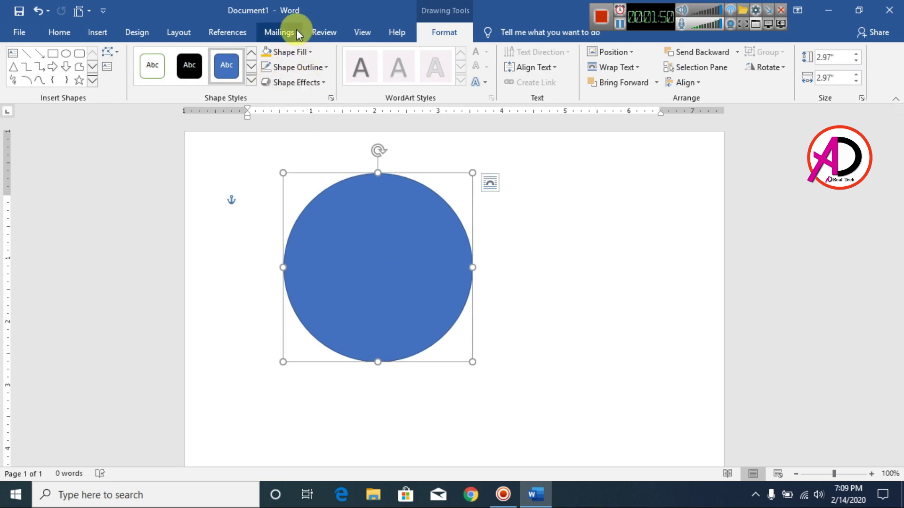
- Fill the circle gold, remove its outline, and shift it slightly right
click(300, 55)
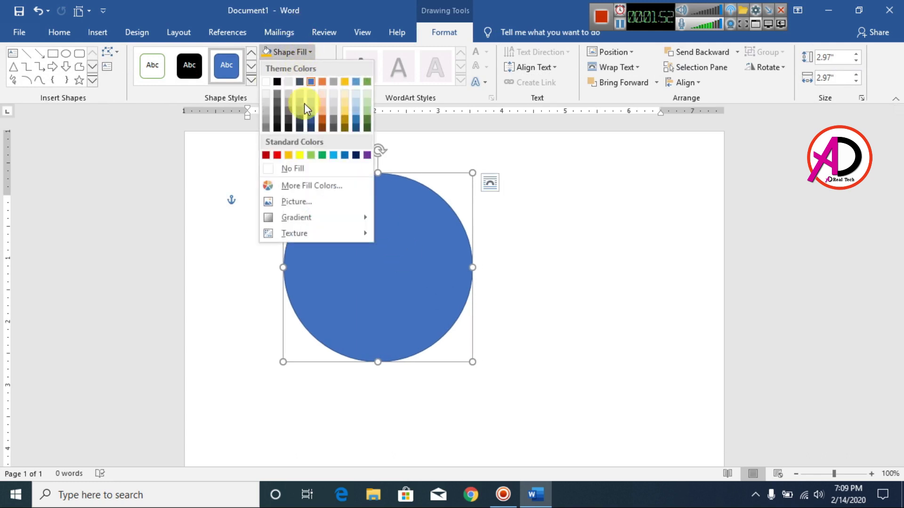
click(346, 81)
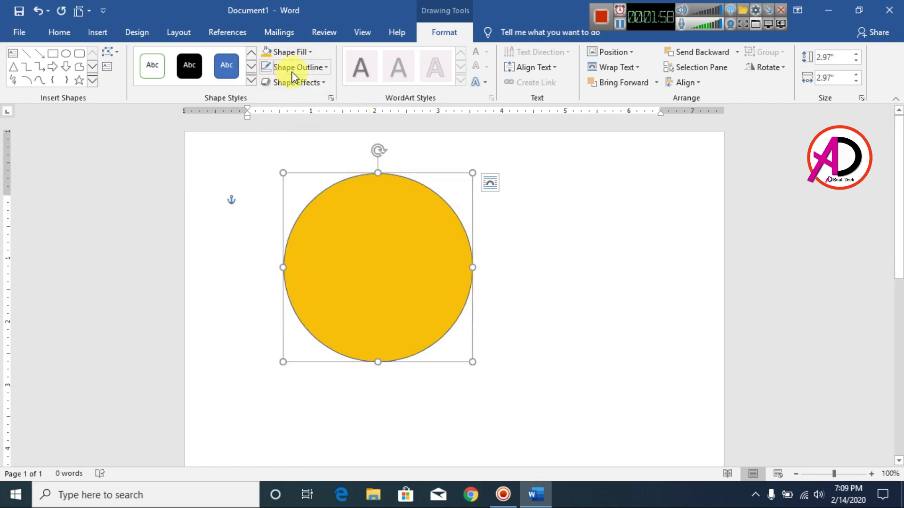
click(312, 76)
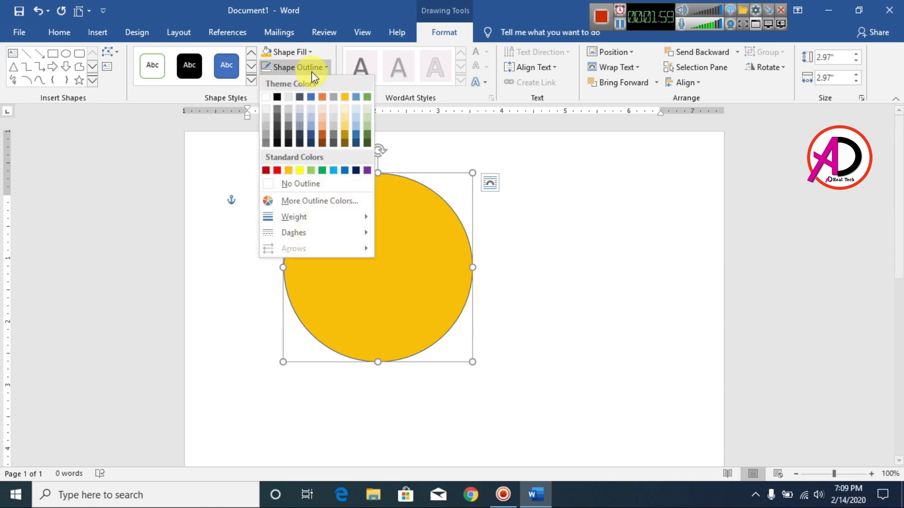
click(303, 183)
drag(383, 256, 399, 233)
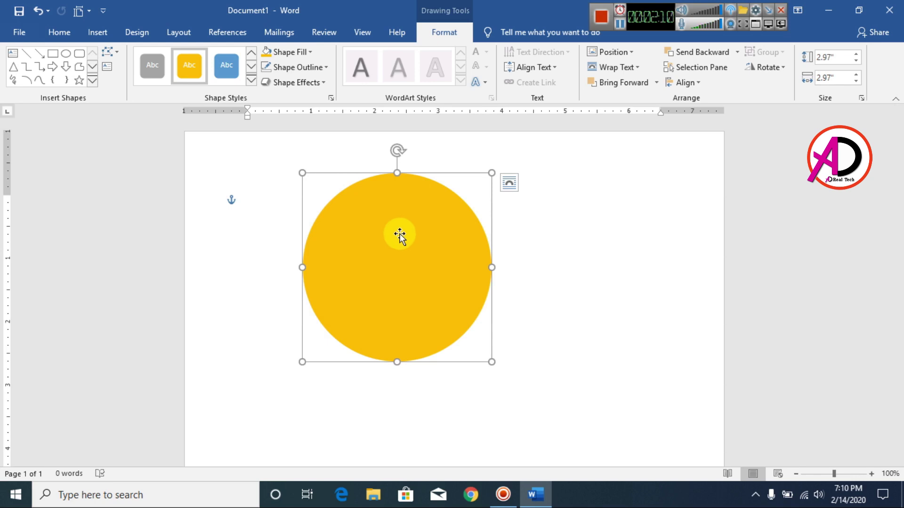
- Copy the gold circle to the upper right, fill the copy orange, and shrink it
drag(417, 252, 521, 257)
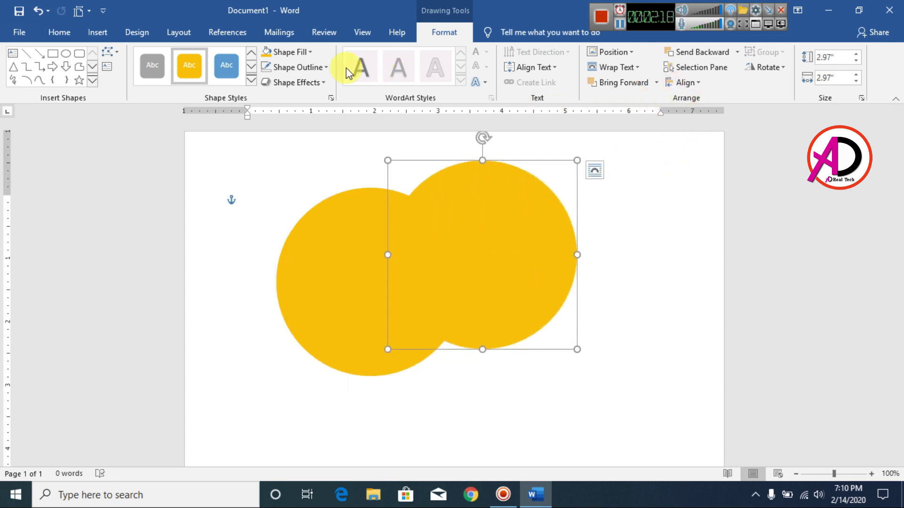
click(289, 50)
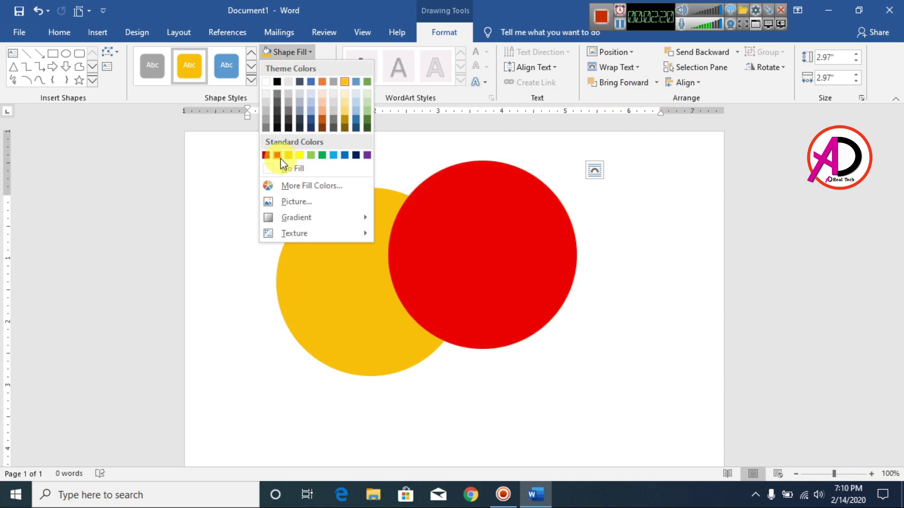
click(322, 82)
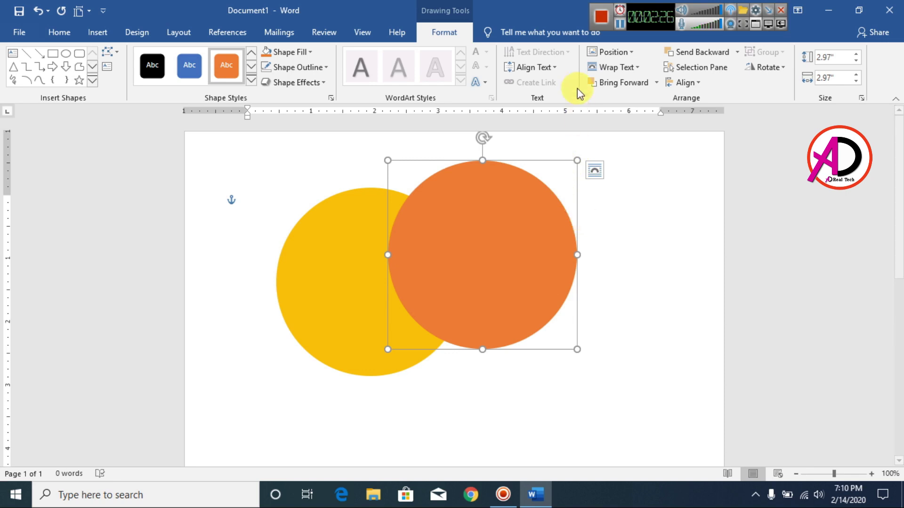
drag(577, 161, 448, 200)
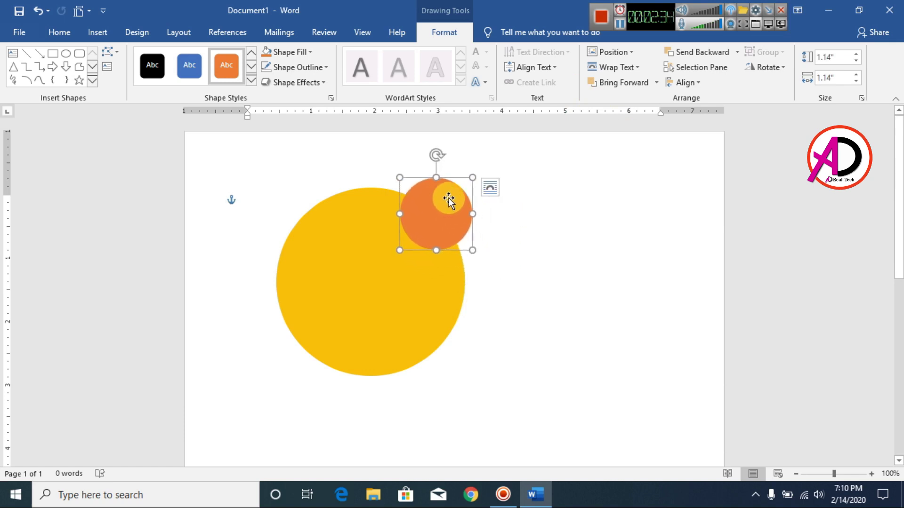
- Copy the small orange circle lower left, enlarge it, and send both orange circles behind the gold one
drag(449, 200, 315, 356)
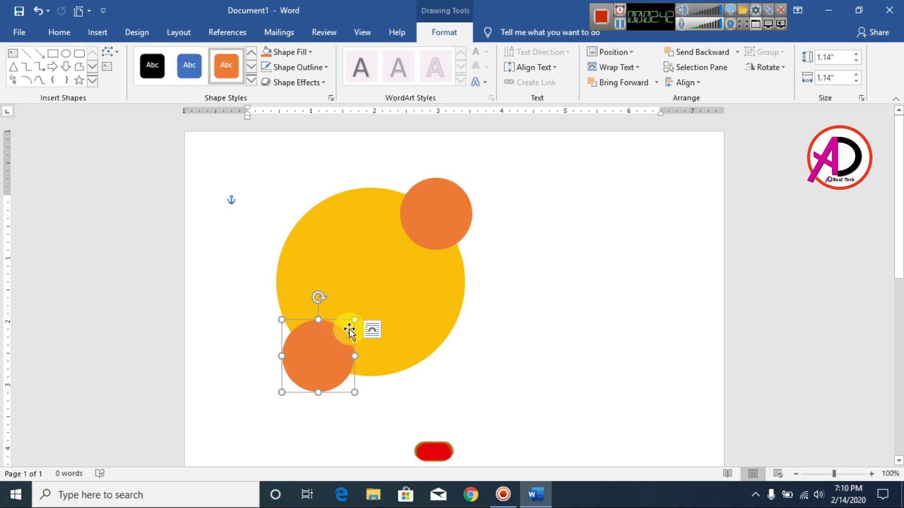
drag(356, 321, 392, 283)
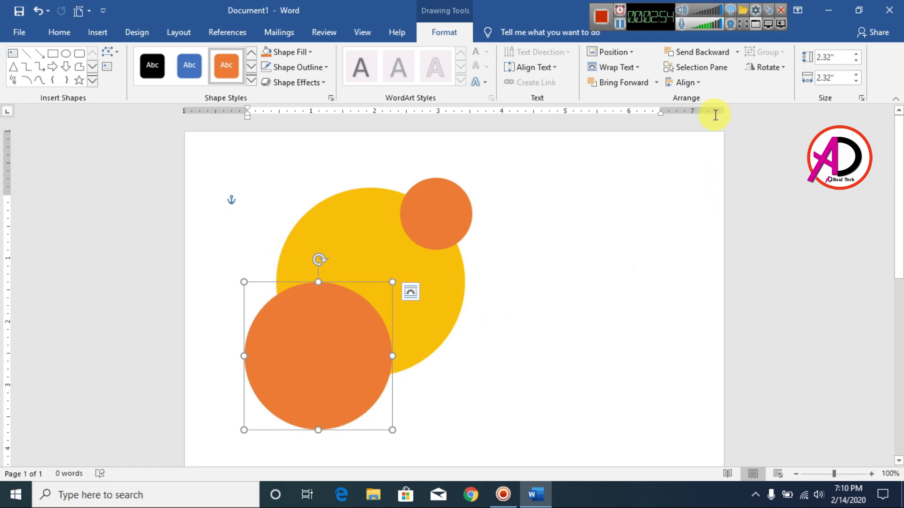
click(707, 51)
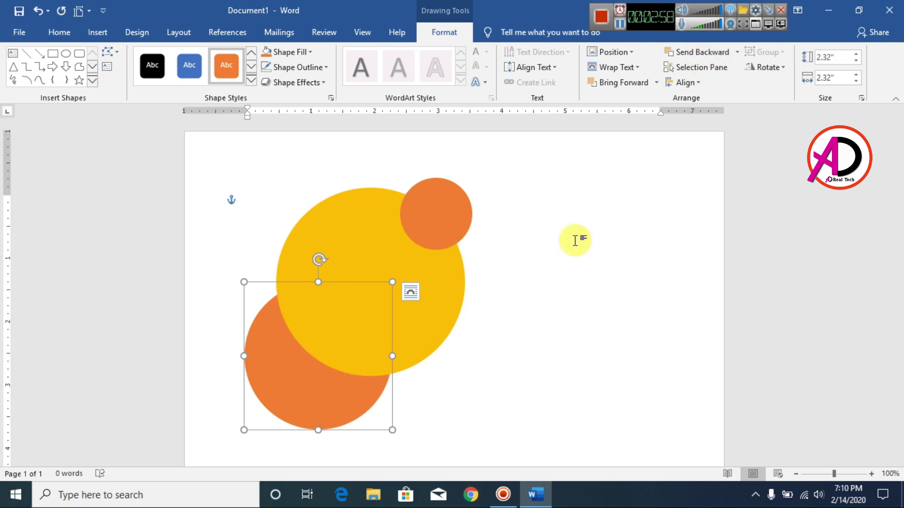
click(440, 207)
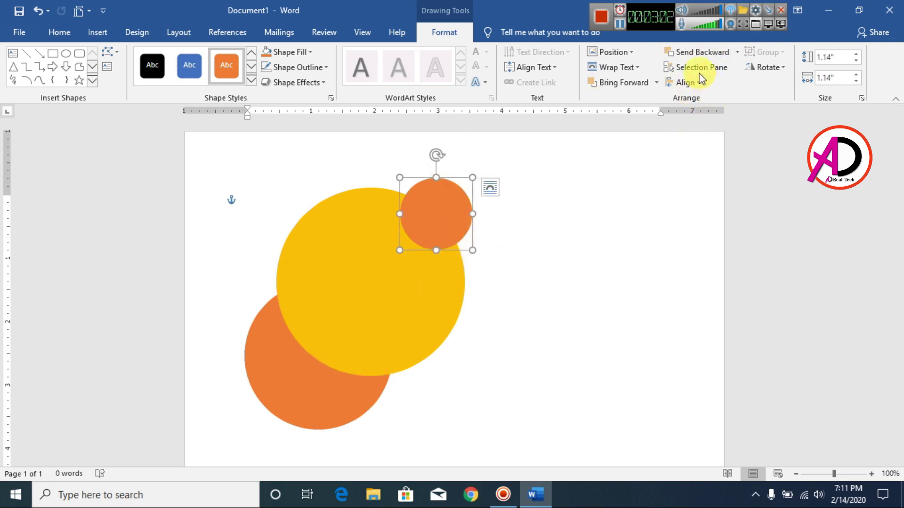
click(690, 50)
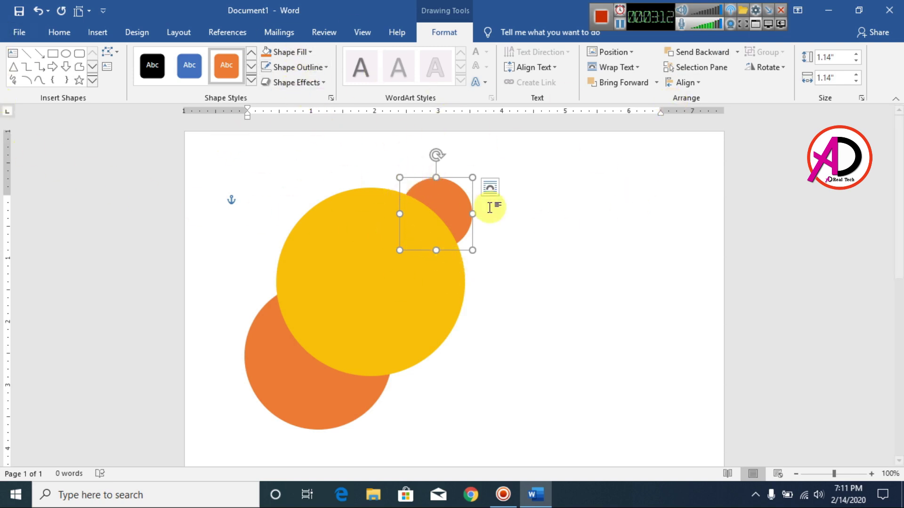
right_click(440, 198)
- Set the small orange circle to 46% transparency and bring it in front of the gold circle
click(467, 471)
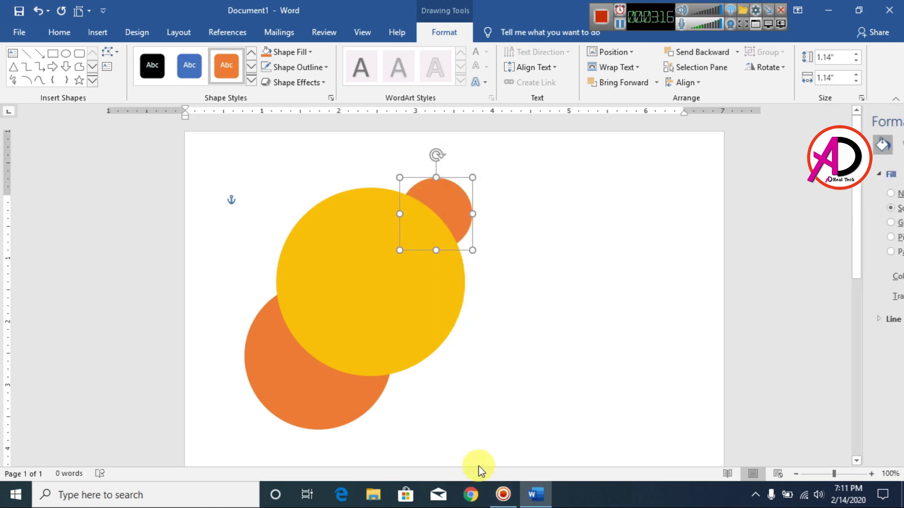
click(732, 176)
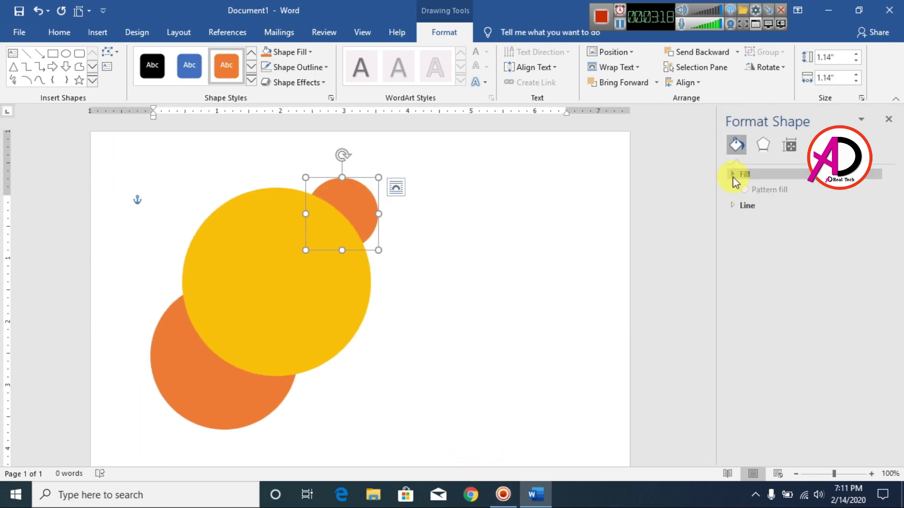
click(733, 175)
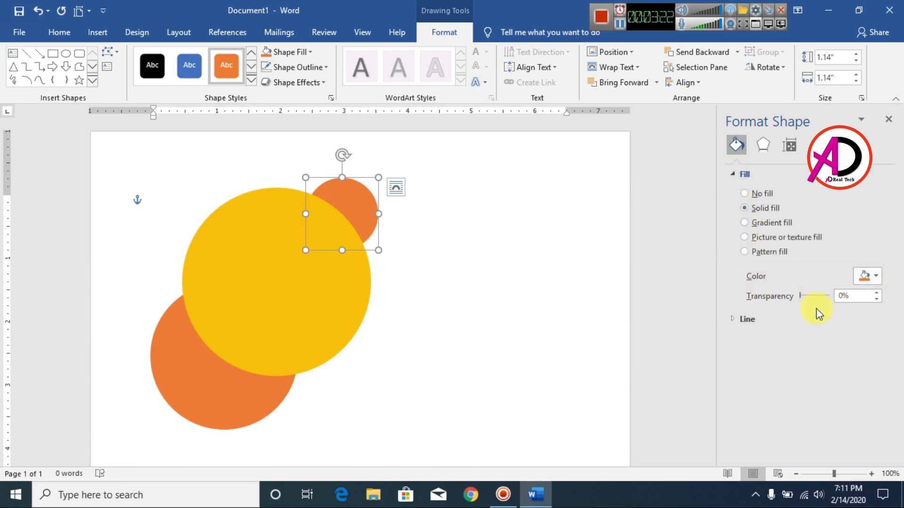
click(874, 276)
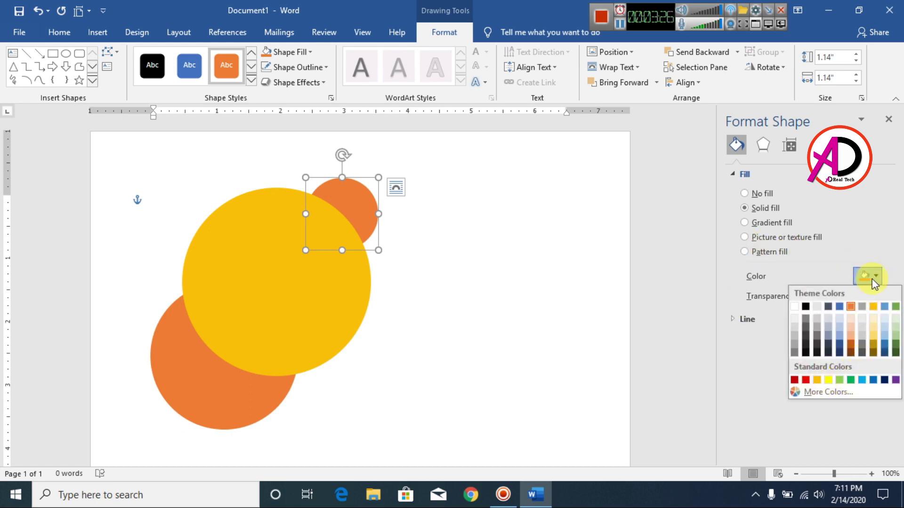
click(850, 309)
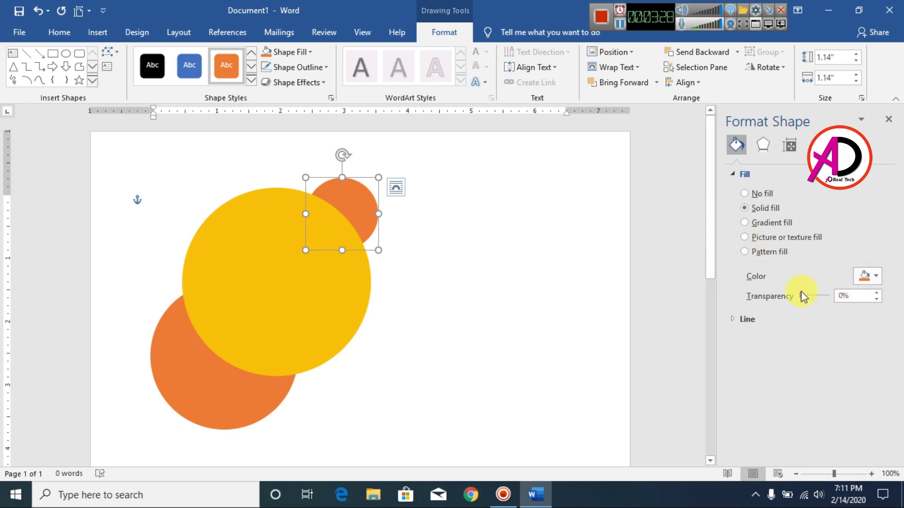
mouse_move(814, 297)
mouse_down()
mouse_move(826, 296)
mouse_move(816, 298)
mouse_up()
click(619, 84)
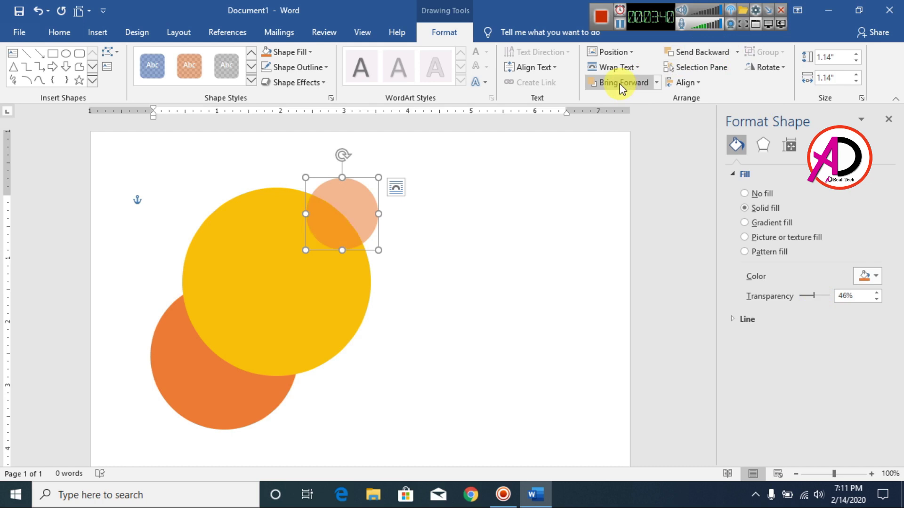
click(438, 259)
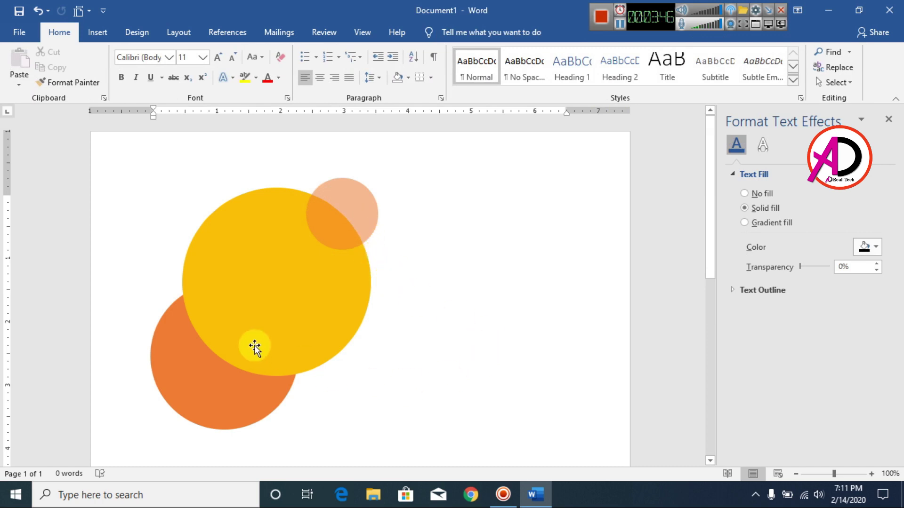
- Make the large lower-left circle green at 32% transparency
click(224, 397)
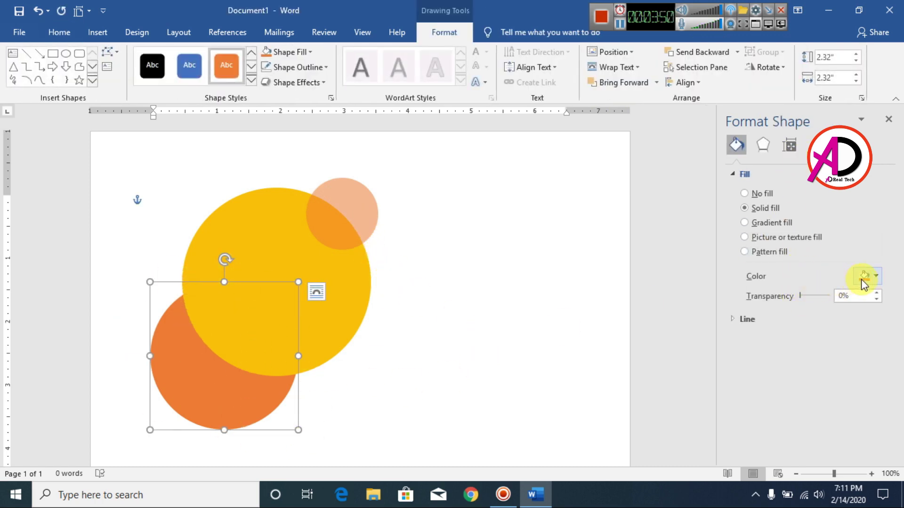
drag(800, 296, 809, 296)
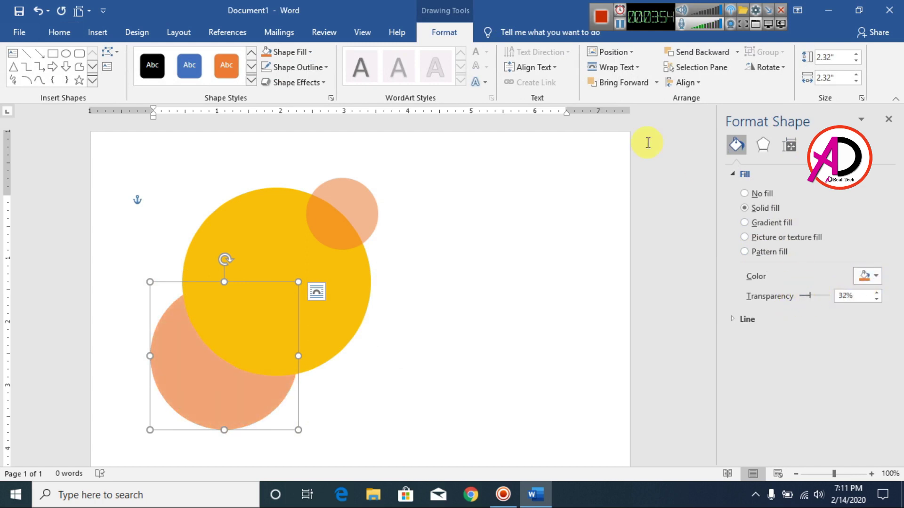
click(875, 277)
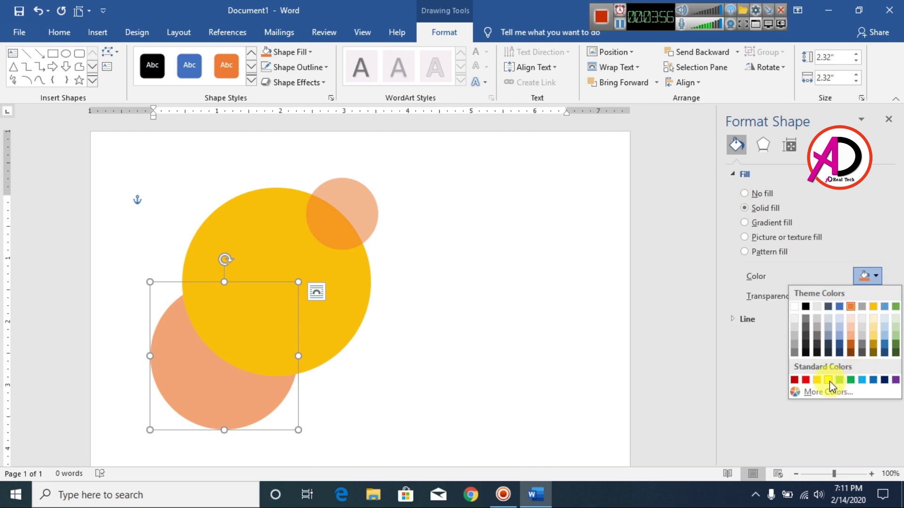
click(850, 380)
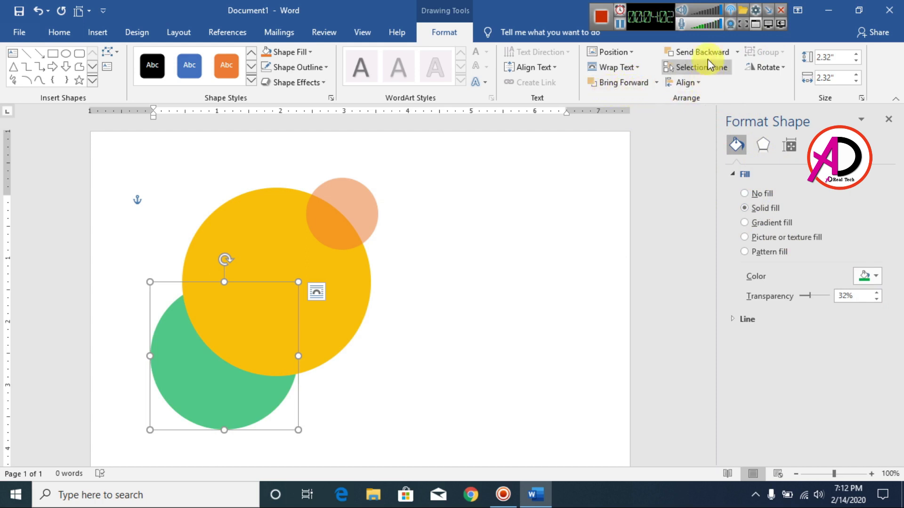
- Bring the green circle in front of the gold one and nudge it to overlap its lower left
click(621, 83)
click(506, 325)
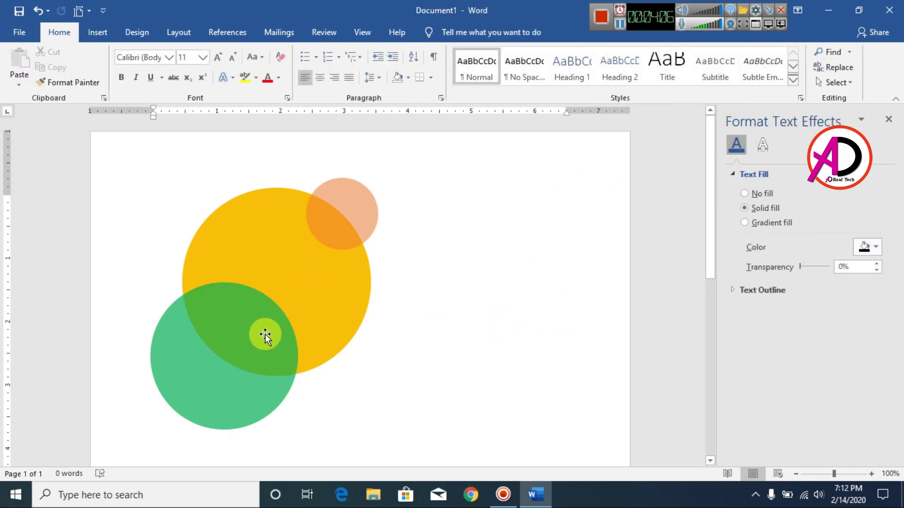
mouse_move(264, 334)
mouse_down()
mouse_move(280, 343)
mouse_move(339, 329)
mouse_move(240, 246)
mouse_move(231, 220)
mouse_move(226, 244)
mouse_move(279, 326)
mouse_move(264, 339)
mouse_up()
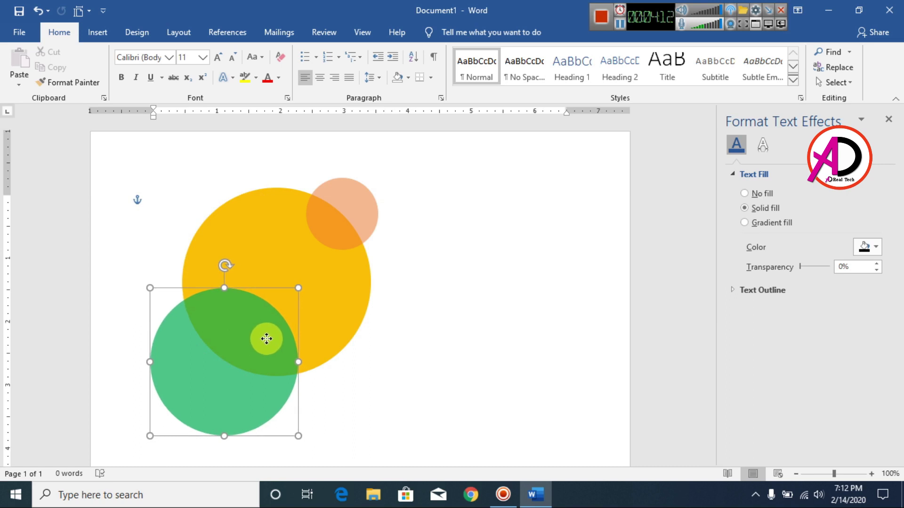
click(434, 334)
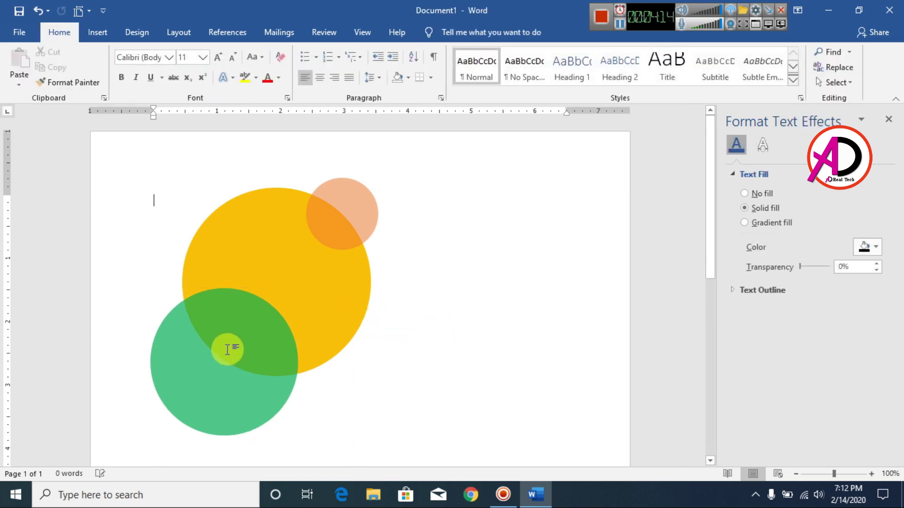
click(200, 393)
drag(199, 393, 203, 382)
click(405, 363)
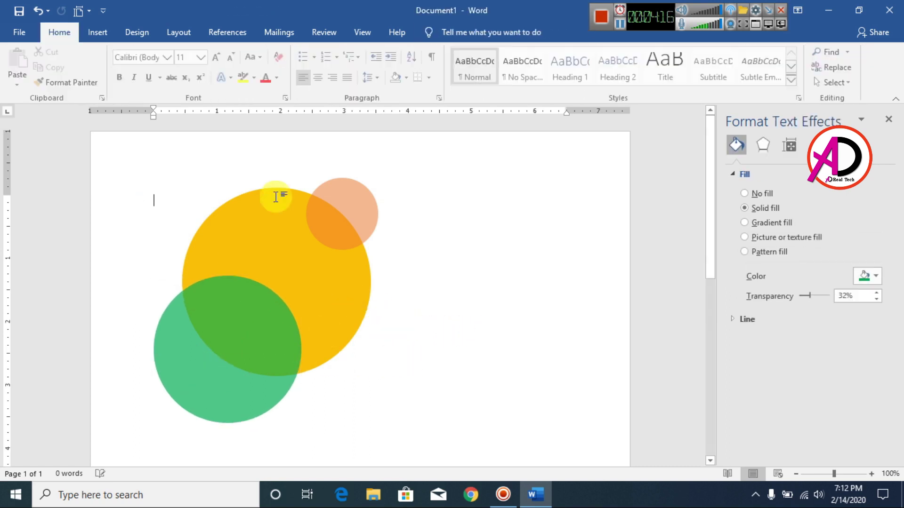
click(97, 35)
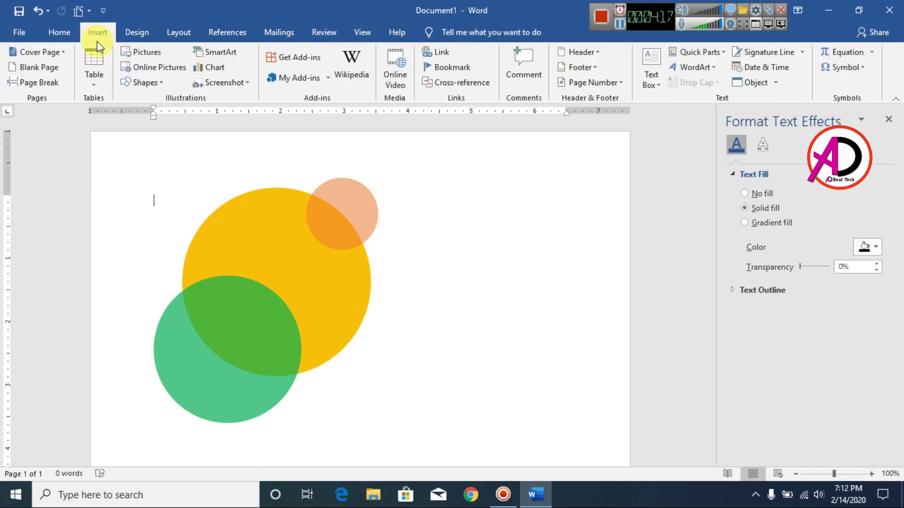
- Draw a large unfilled oval around the gold and green circles and fit it in place
click(141, 83)
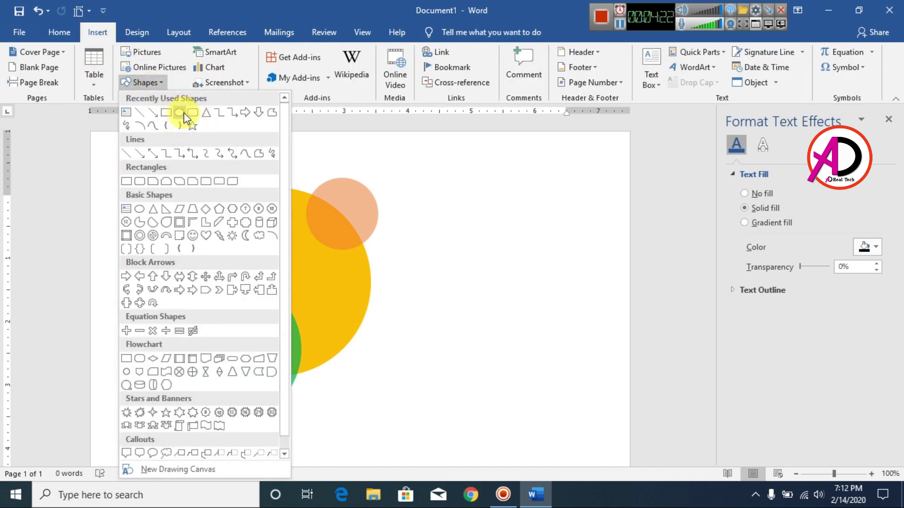
click(180, 113)
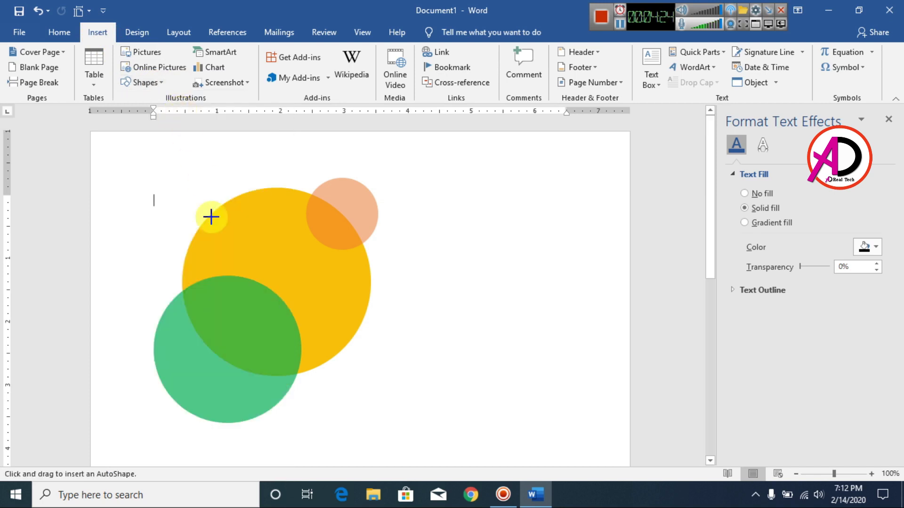
drag(158, 156, 371, 407)
mouse_move(379, 305)
mouse_down()
mouse_move(370, 320)
mouse_move(376, 310)
mouse_up()
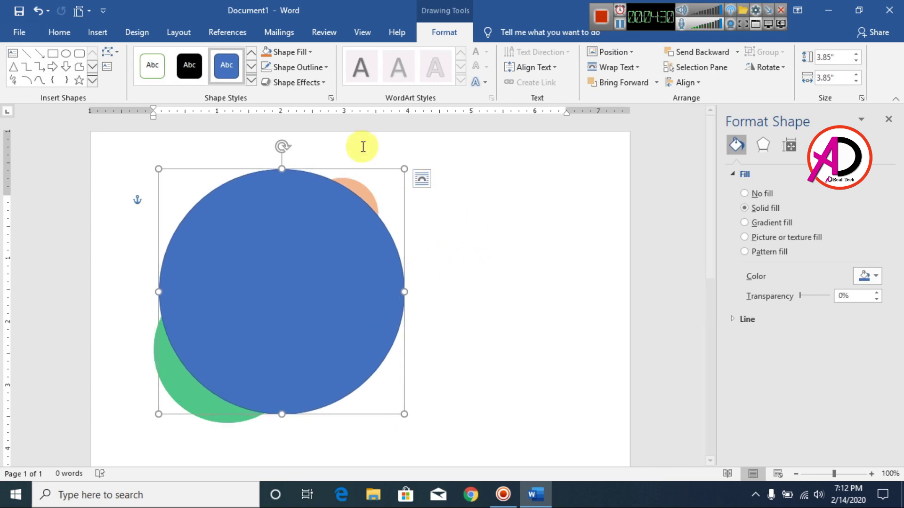
click(293, 52)
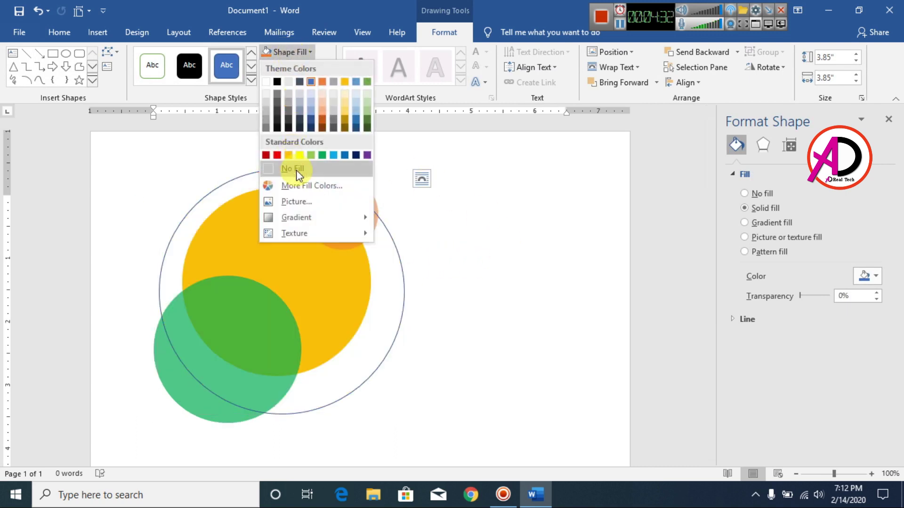
click(295, 169)
drag(394, 245, 394, 236)
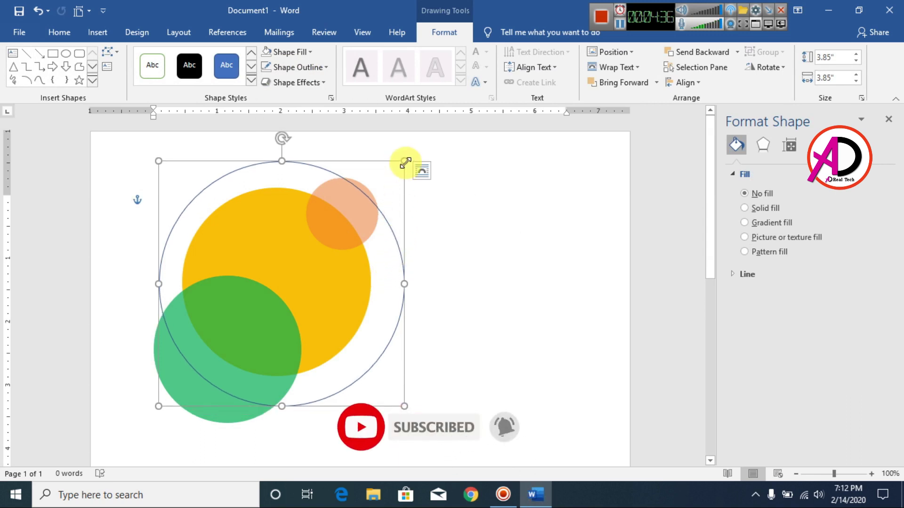
drag(405, 162, 392, 179)
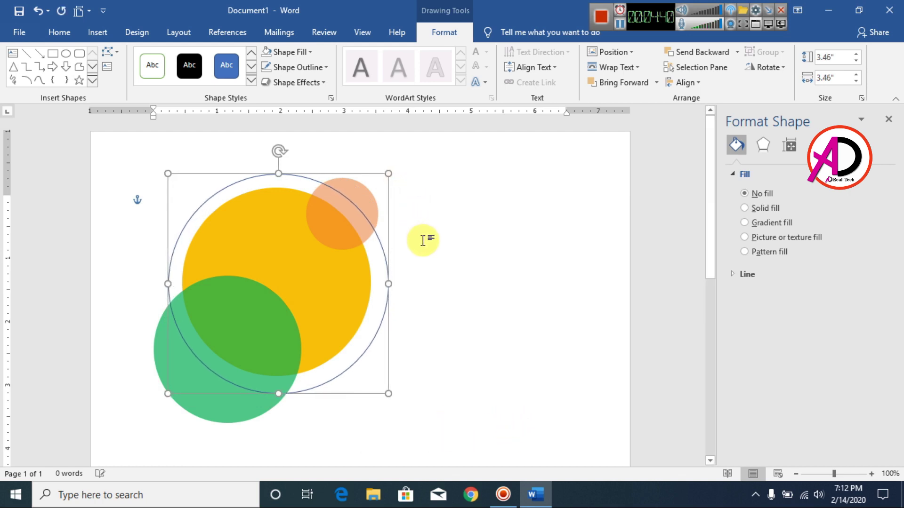
key(Left)
key(Left)
key(Up)
key(Up)
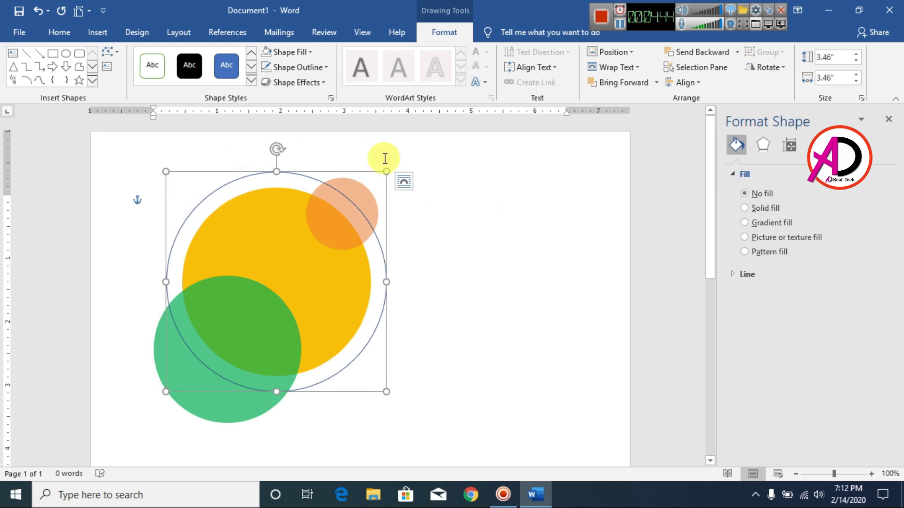
- Give the ring a 2¼ pt red outline and close the side pane
click(315, 67)
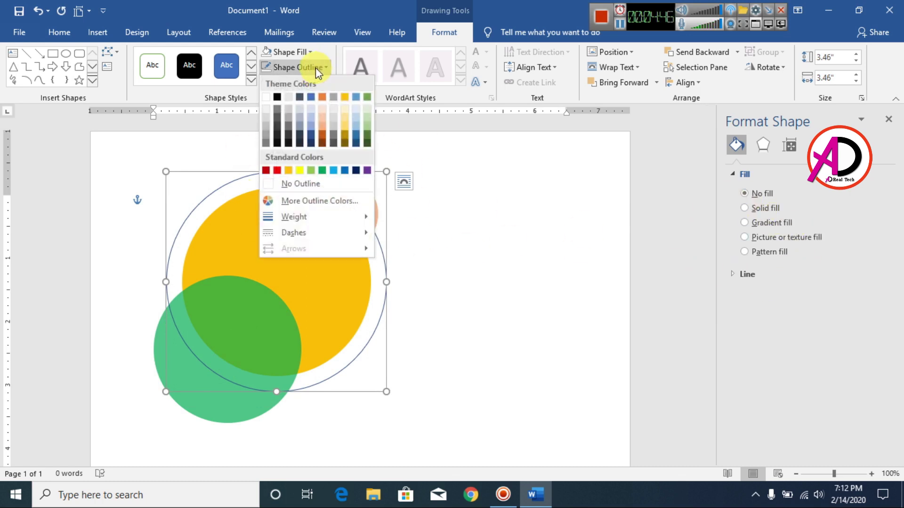
mouse_move(329, 217)
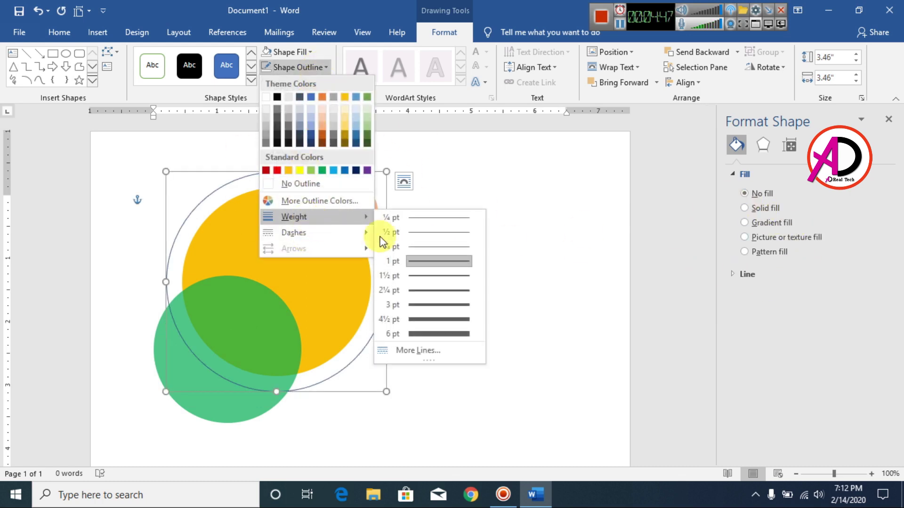
click(437, 290)
click(306, 67)
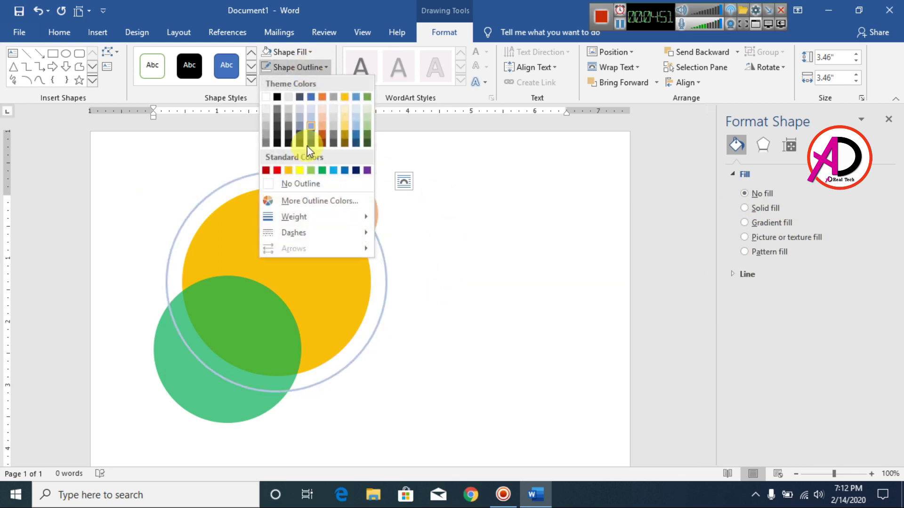
click(278, 172)
click(549, 283)
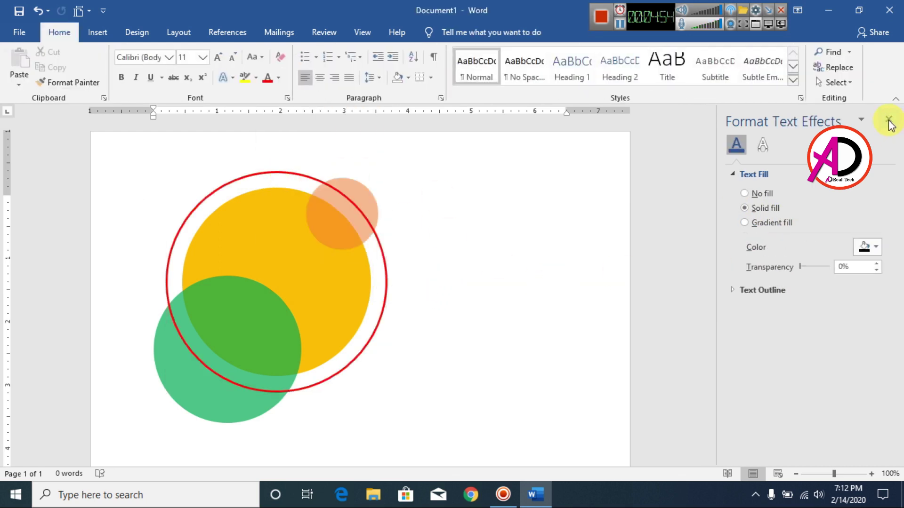
click(889, 121)
click(377, 171)
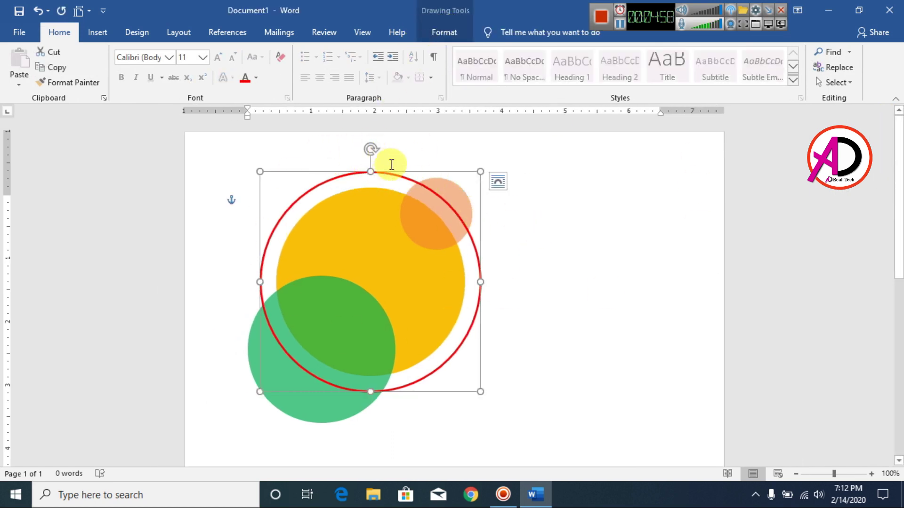
- Send the red ring backward and behind text so the green circle overlaps it
click(445, 31)
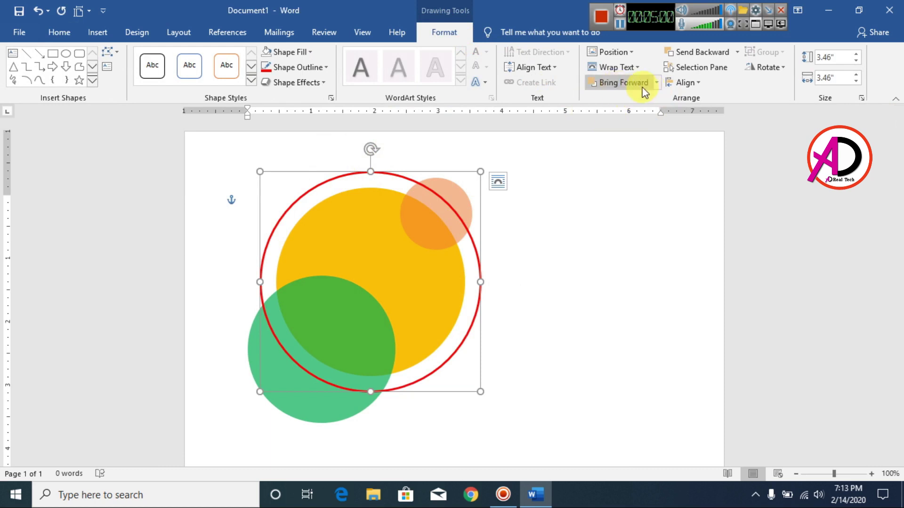
click(699, 56)
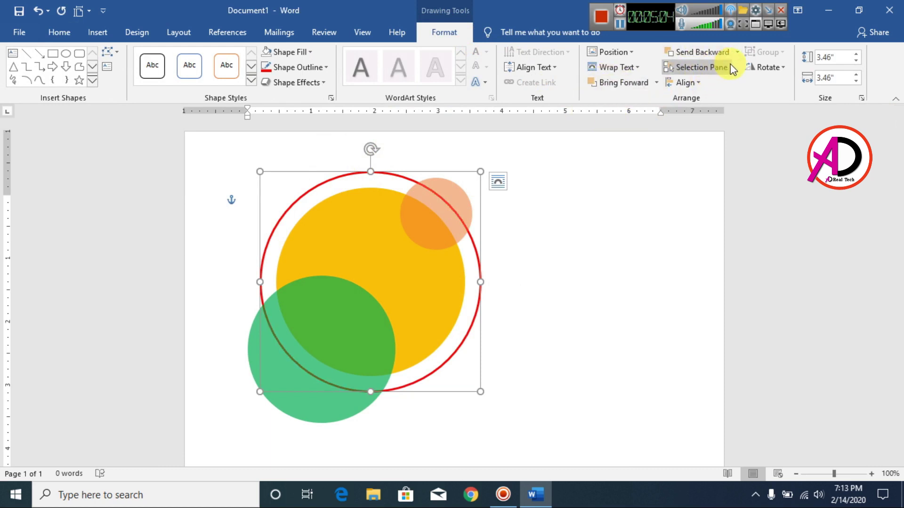
click(737, 53)
click(715, 100)
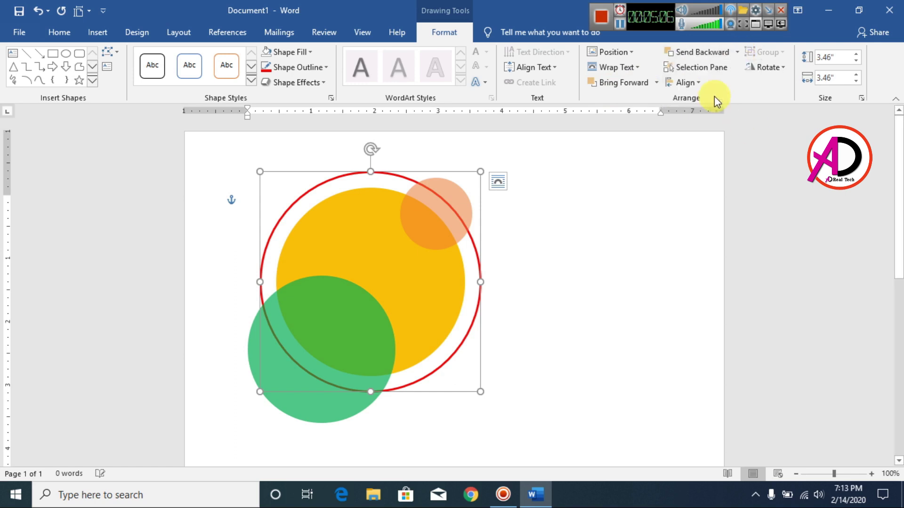
click(409, 289)
ctrl+scroll(489, 309, up, 5)
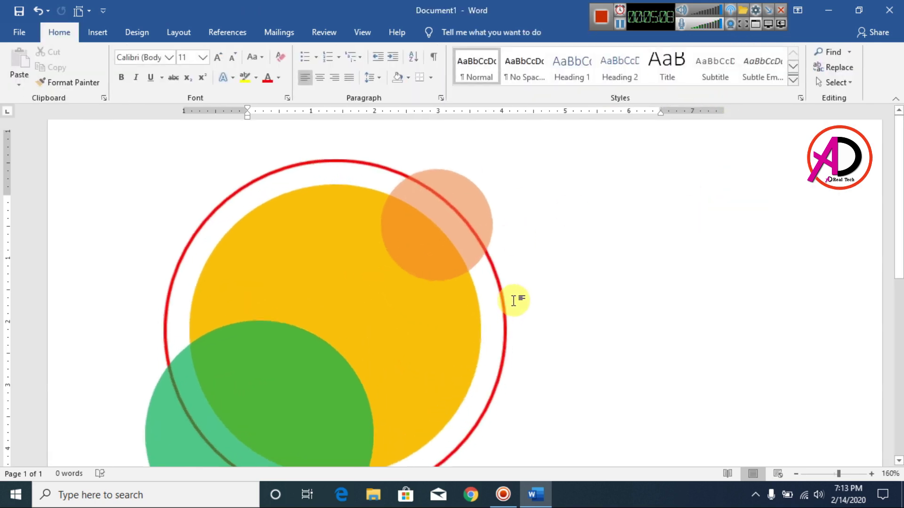
ctrl+scroll(514, 302, down, 8)
ctrl+scroll(491, 325, up, 3)
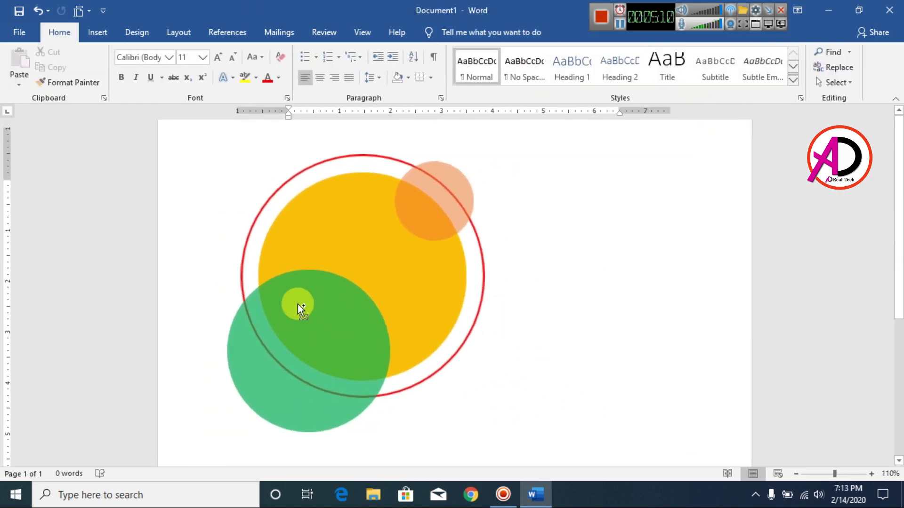
- Try moving the green circle inside the ring, then undo that move
click(252, 378)
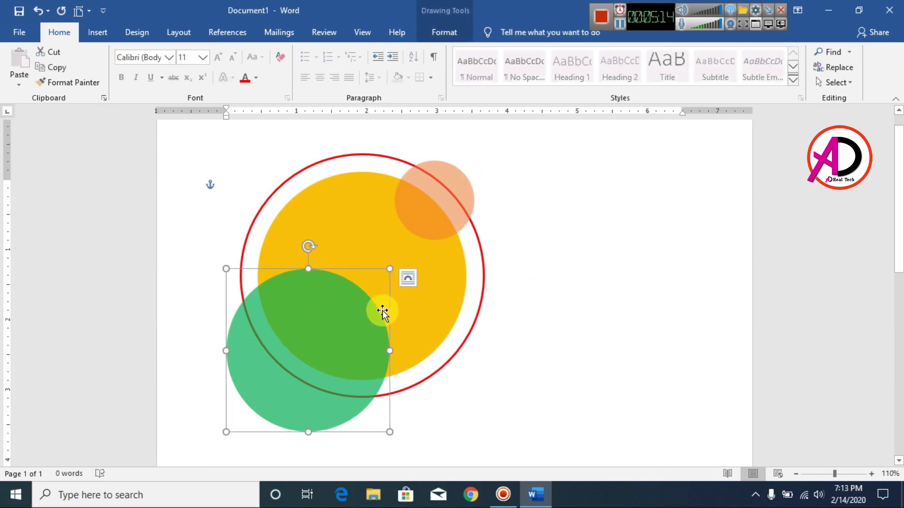
click(563, 258)
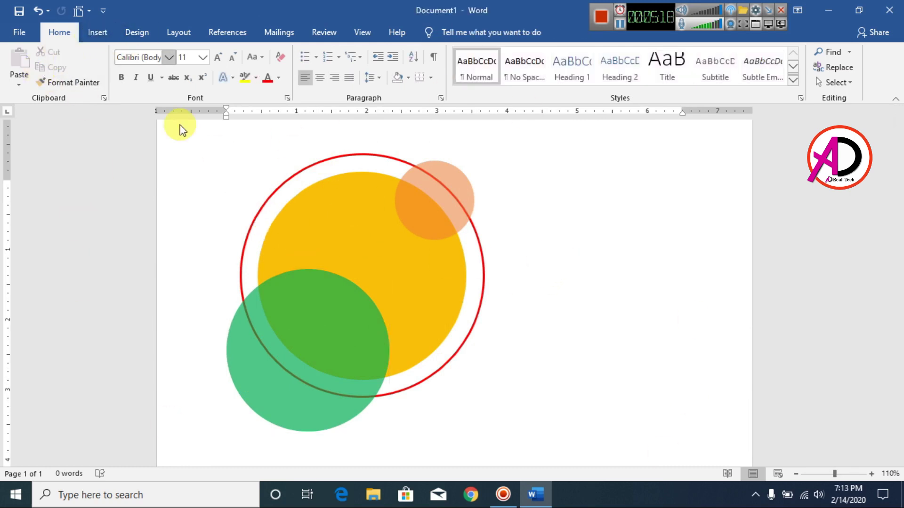
click(96, 32)
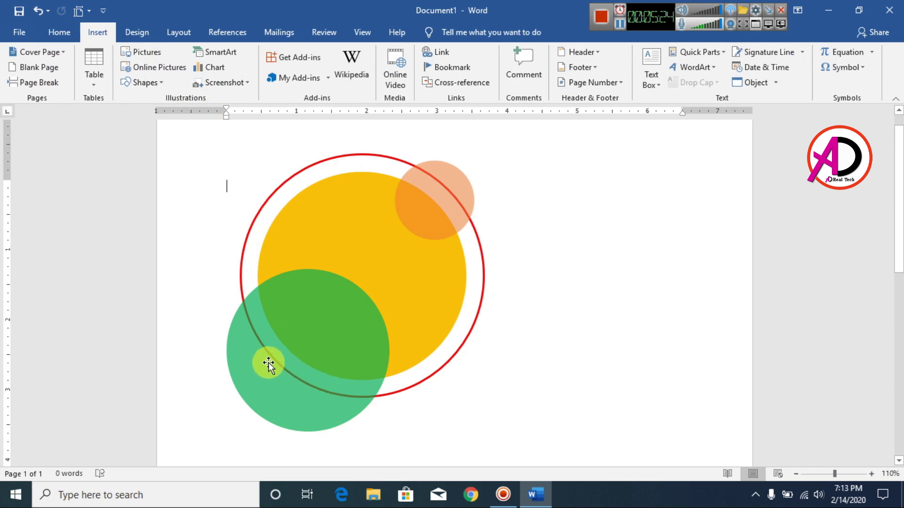
drag(268, 364, 330, 368)
key(ctrl+z)
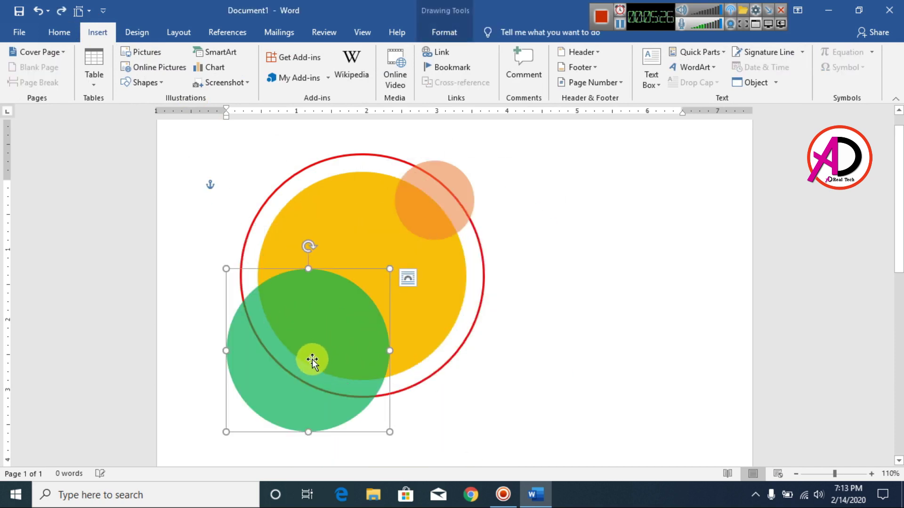
click(516, 276)
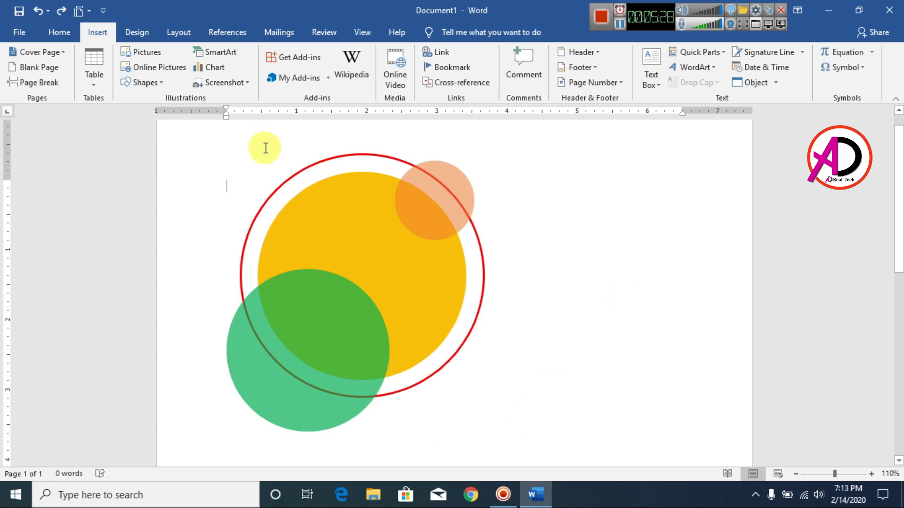
- Draw a long rounded rectangle, round its ends into a pill, and tilt it diagonally
click(157, 85)
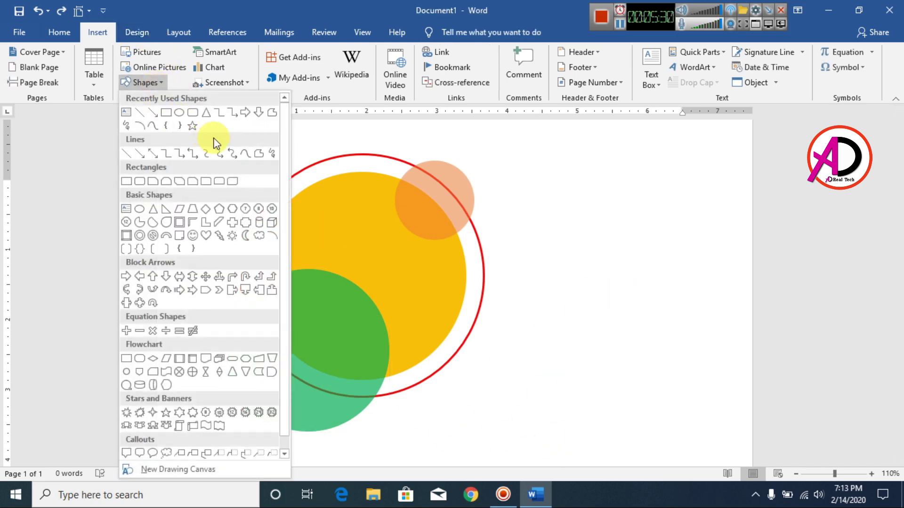
click(198, 116)
mouse_move(361, 262)
mouse_down()
mouse_move(567, 289)
mouse_move(630, 270)
mouse_move(676, 298)
mouse_move(716, 299)
mouse_up()
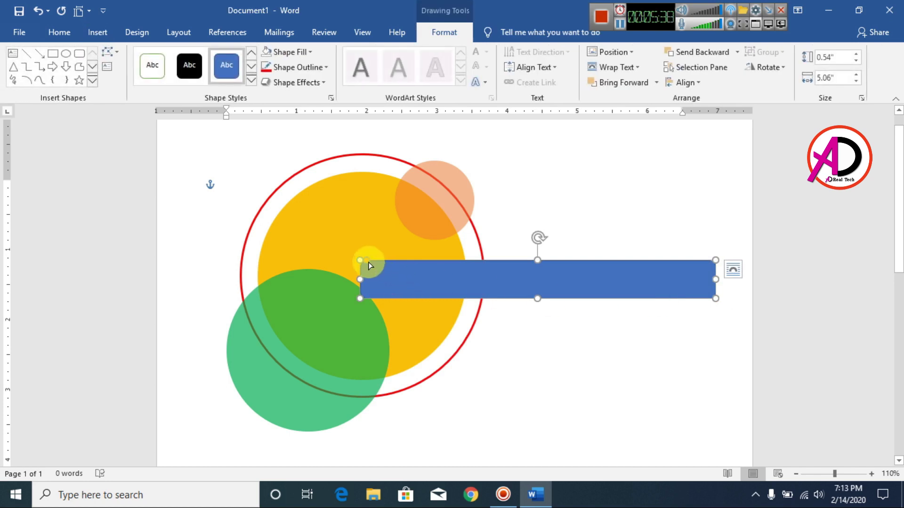
drag(368, 263, 461, 261)
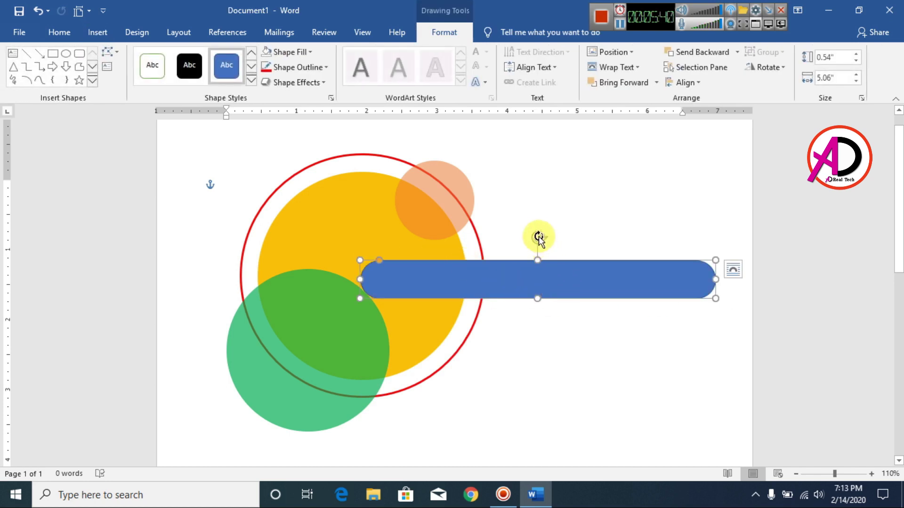
drag(538, 237, 573, 245)
- Move the diagonal pill over the circles and send it behind text
drag(570, 290, 356, 338)
click(737, 52)
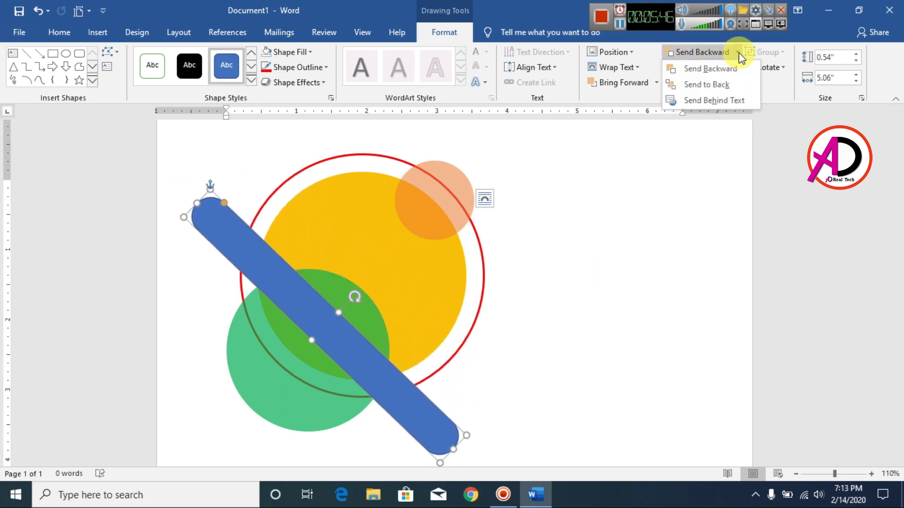
click(719, 97)
click(676, 315)
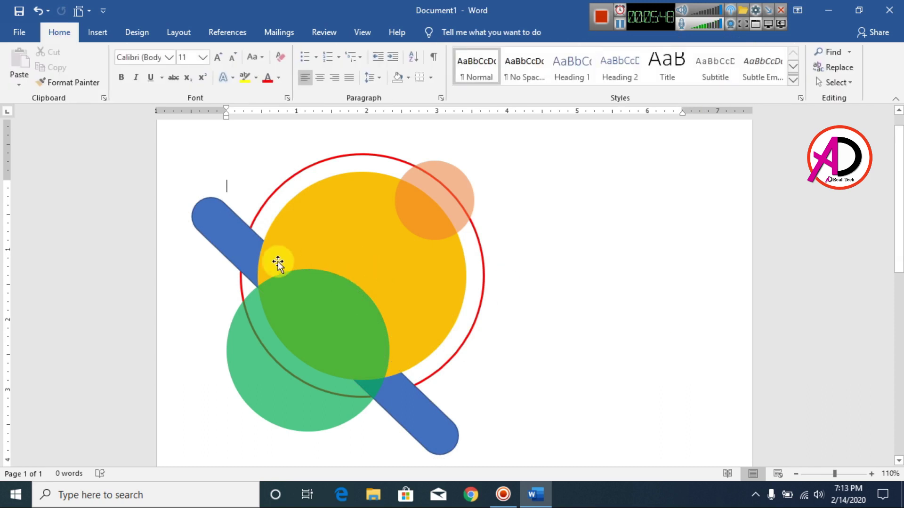
click(228, 222)
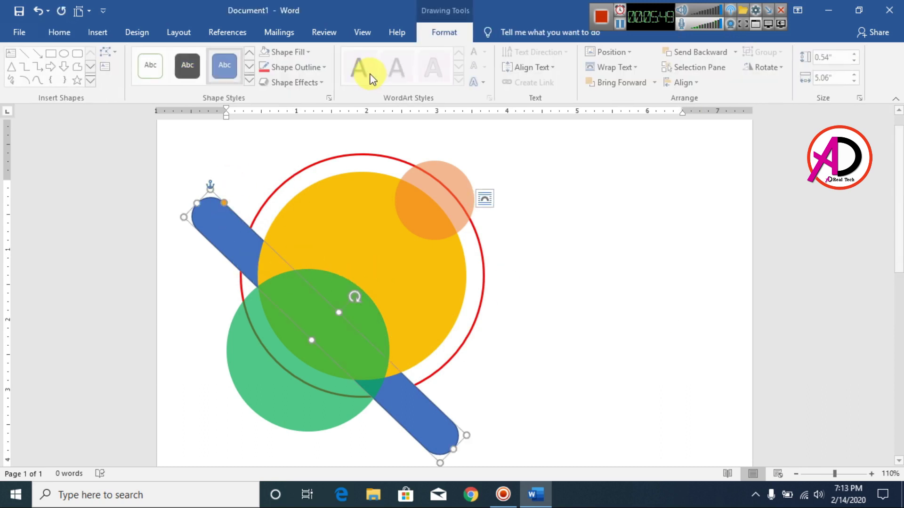
- Make the pill dark navy with no outline and 40% transparency
click(293, 53)
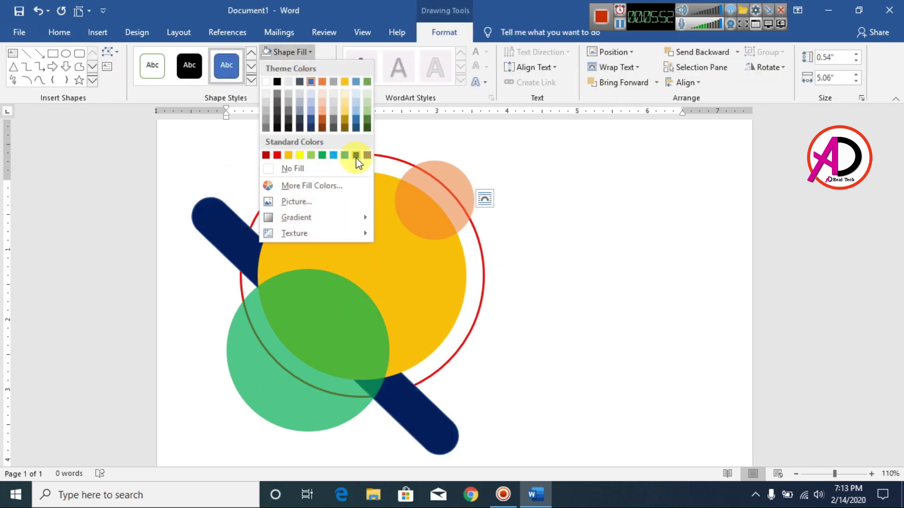
click(356, 156)
click(316, 69)
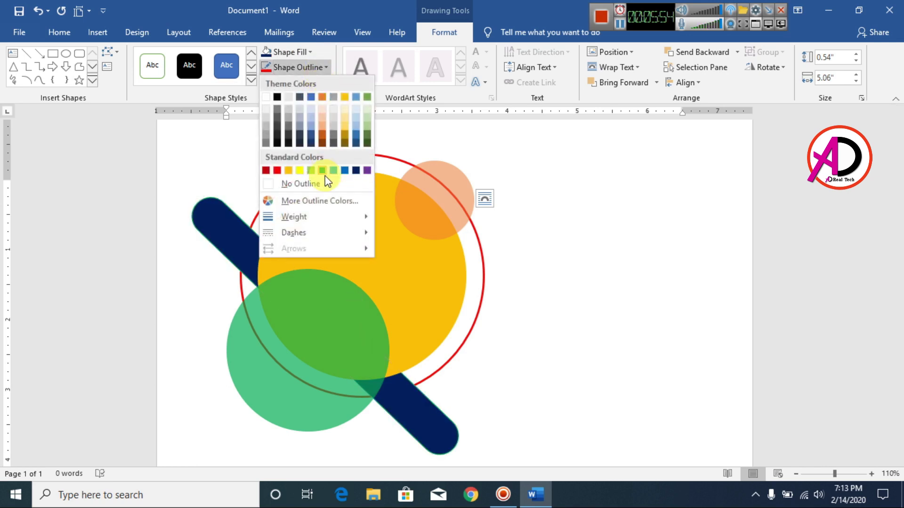
click(324, 182)
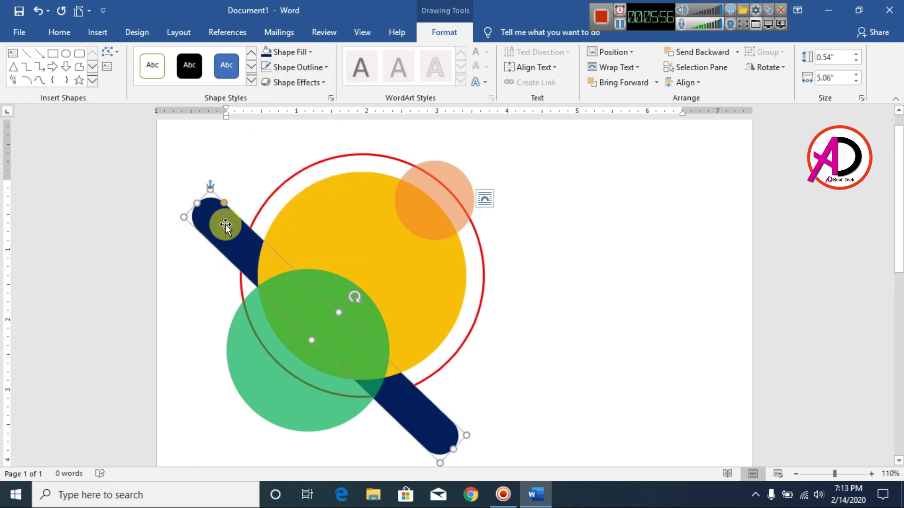
right_click(225, 224)
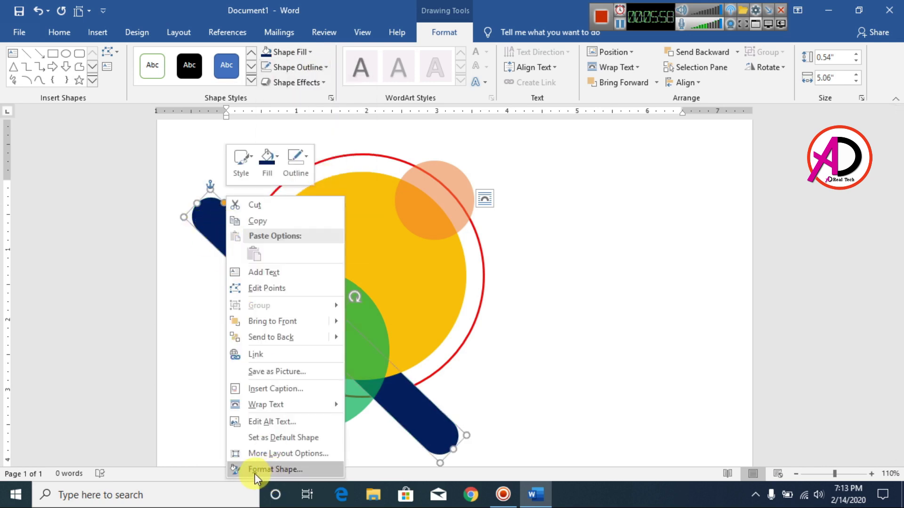
click(260, 470)
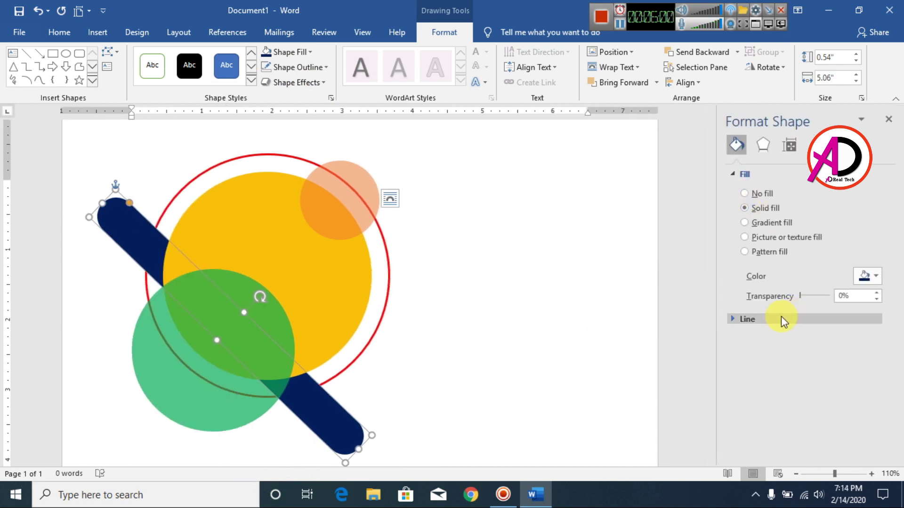
mouse_move(800, 296)
mouse_down()
mouse_move(824, 296)
mouse_move(807, 296)
mouse_up()
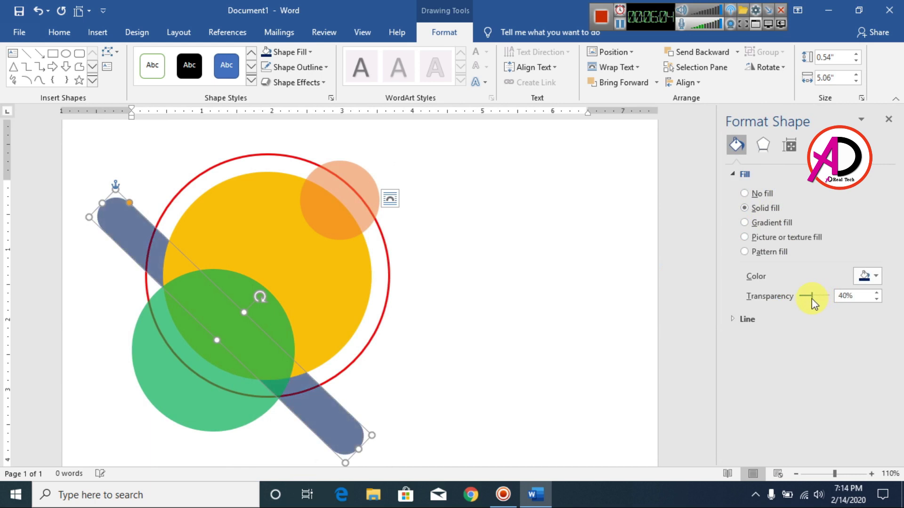
click(454, 347)
click(127, 236)
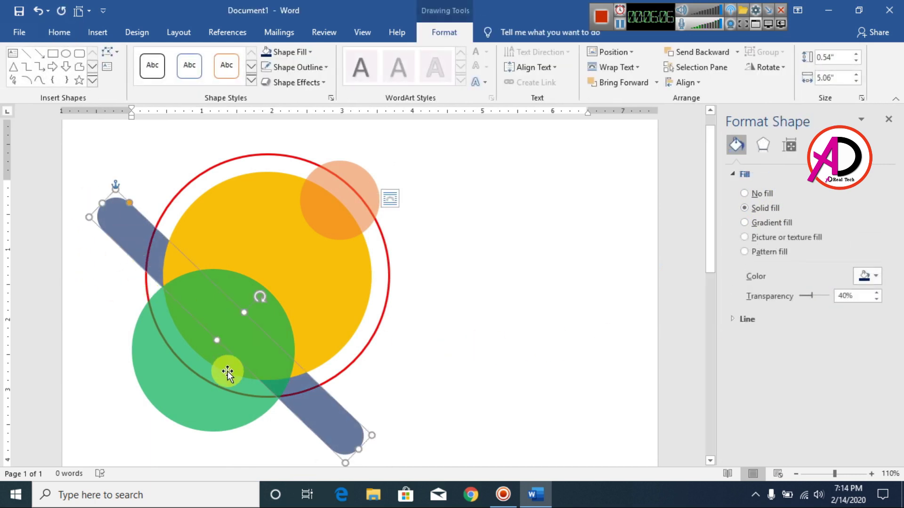
- Duplicate the navy bar twice with Ctrl+D and arrange the copies as parallel diagonal bars
key(ctrl+d)
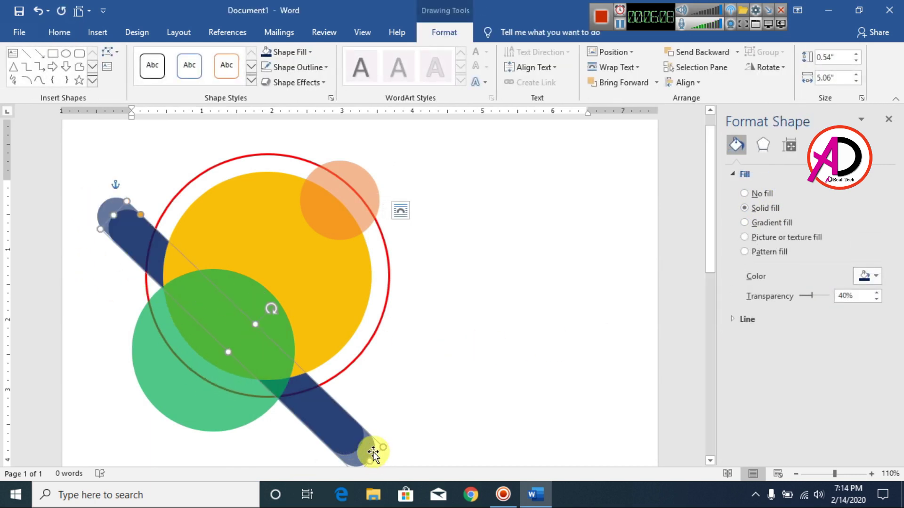
drag(373, 453, 362, 375)
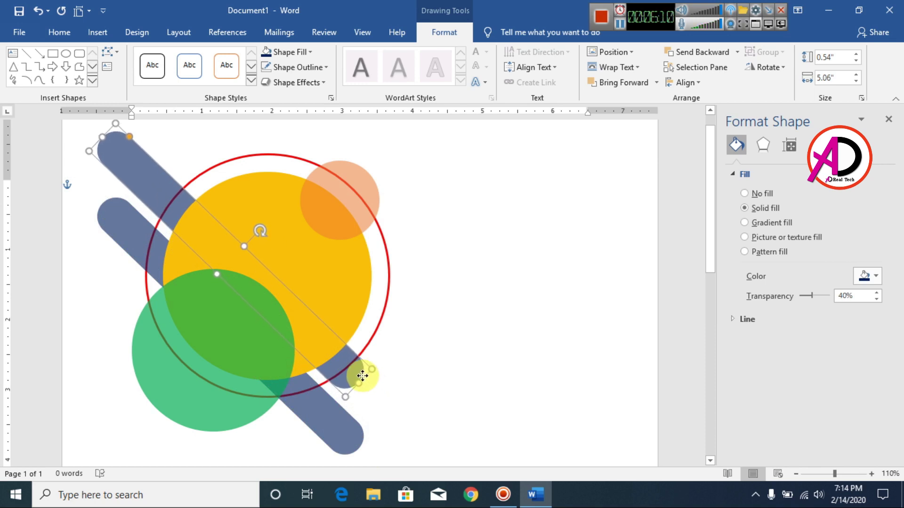
key(ctrl+d)
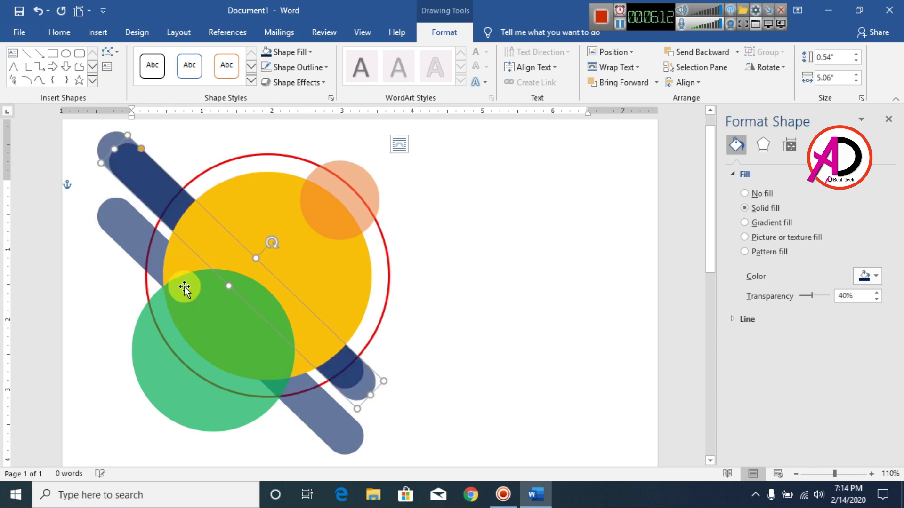
drag(152, 182, 215, 179)
click(496, 302)
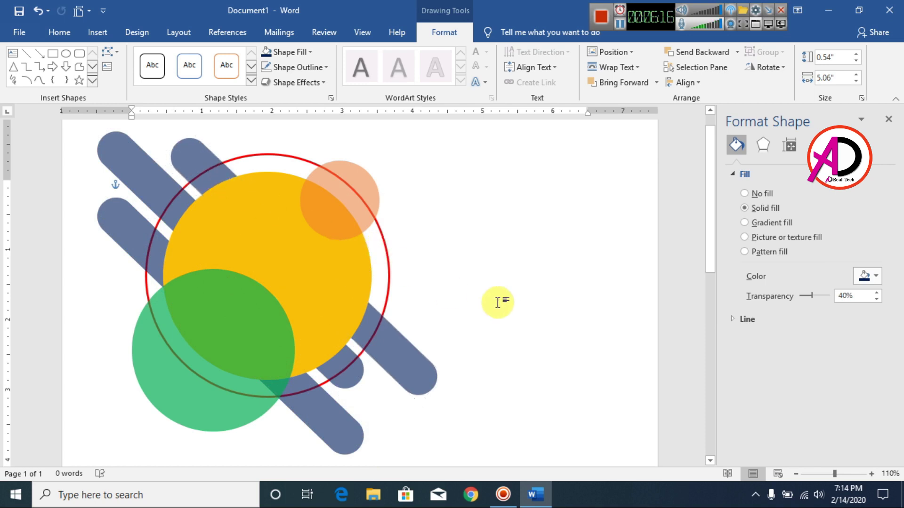
ctrl+scroll(410, 347, down, 2)
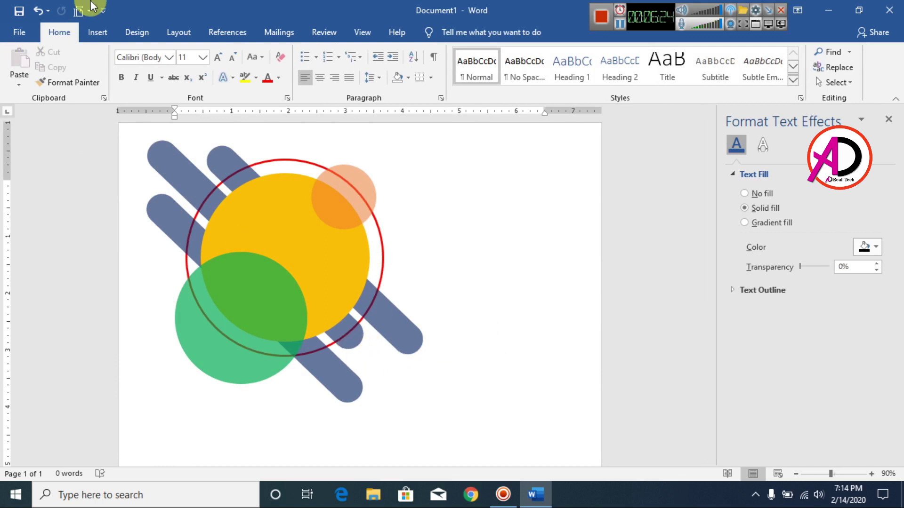
- Draw a new oval circle and push it past the page's top-right corner
click(96, 33)
click(150, 83)
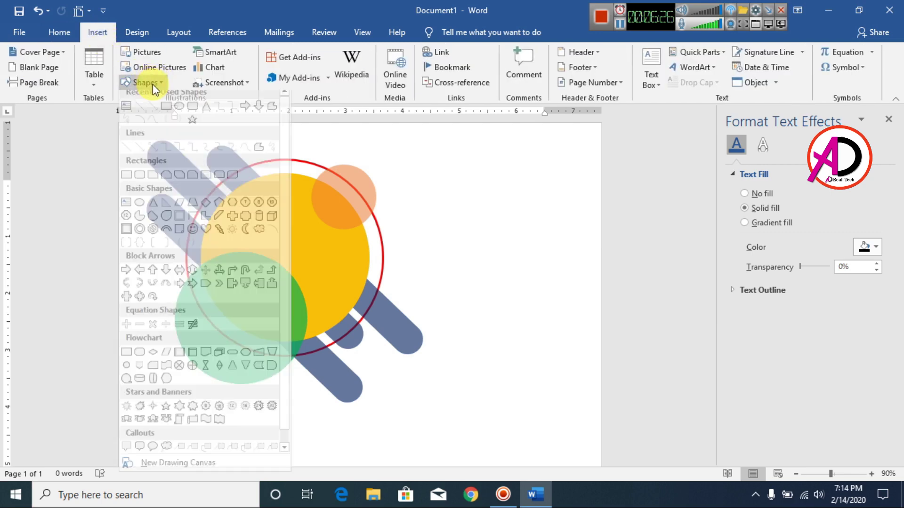
click(176, 113)
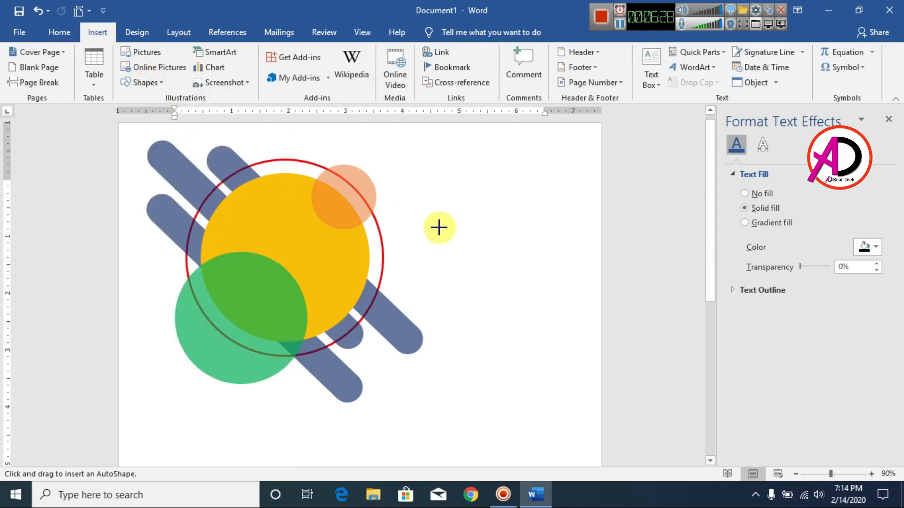
mouse_move(436, 172)
mouse_down()
mouse_move(586, 348)
mouse_move(609, 146)
mouse_move(626, 125)
mouse_move(616, 95)
mouse_up()
key(ctrl+z)
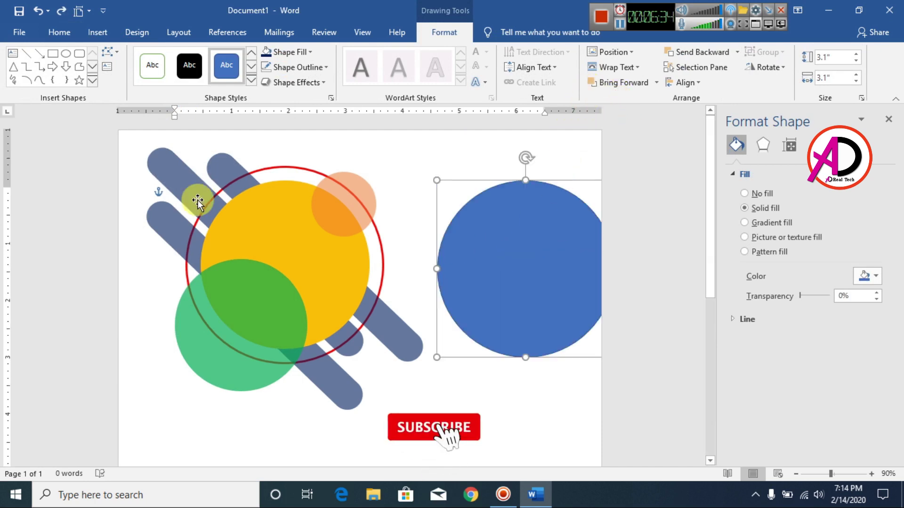
key(ctrl+y)
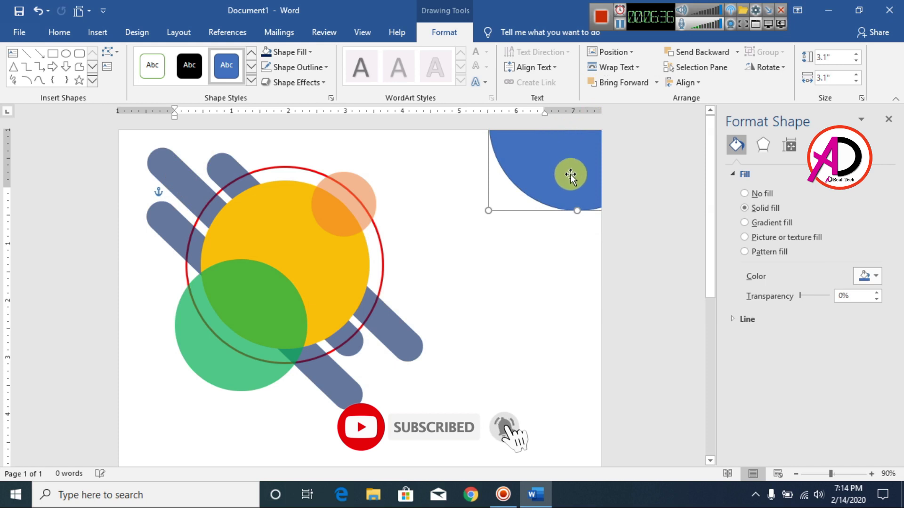
drag(571, 175, 569, 146)
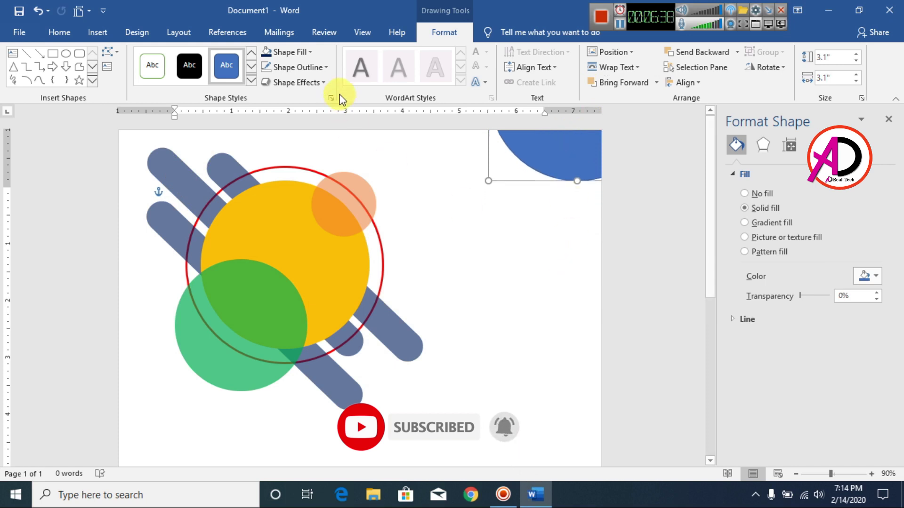
- Fill the corner circle yellow with no outline and close the formatting panel
click(291, 52)
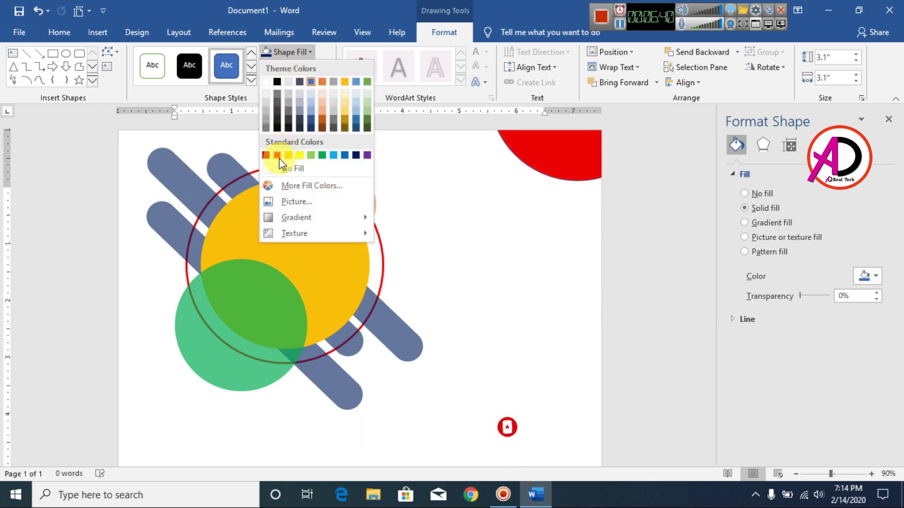
click(299, 155)
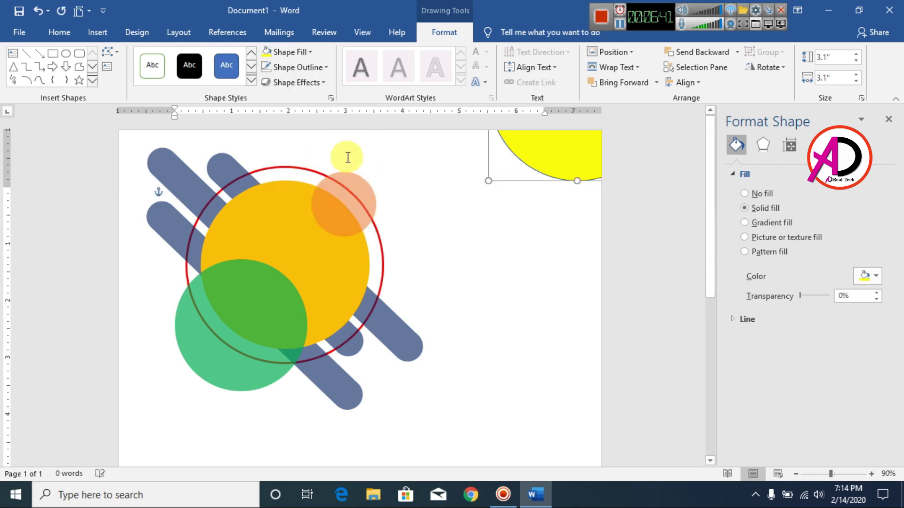
click(298, 73)
click(288, 188)
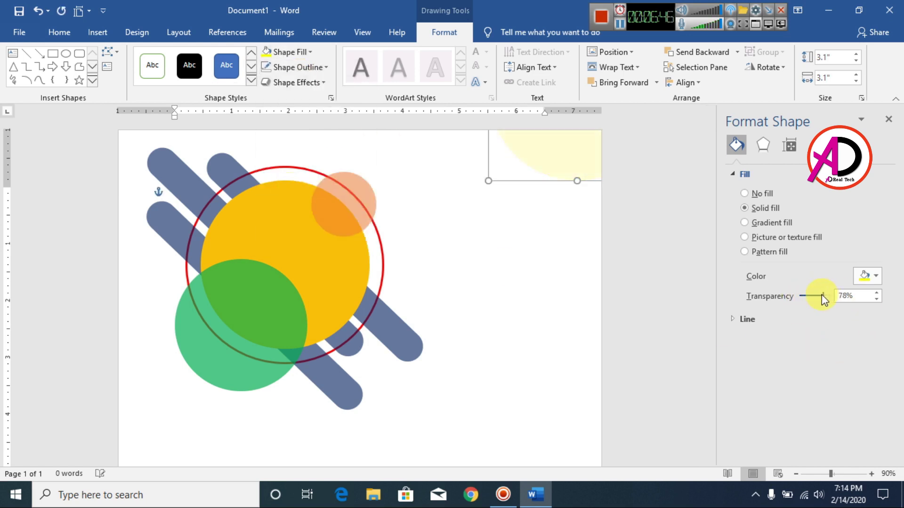
click(549, 250)
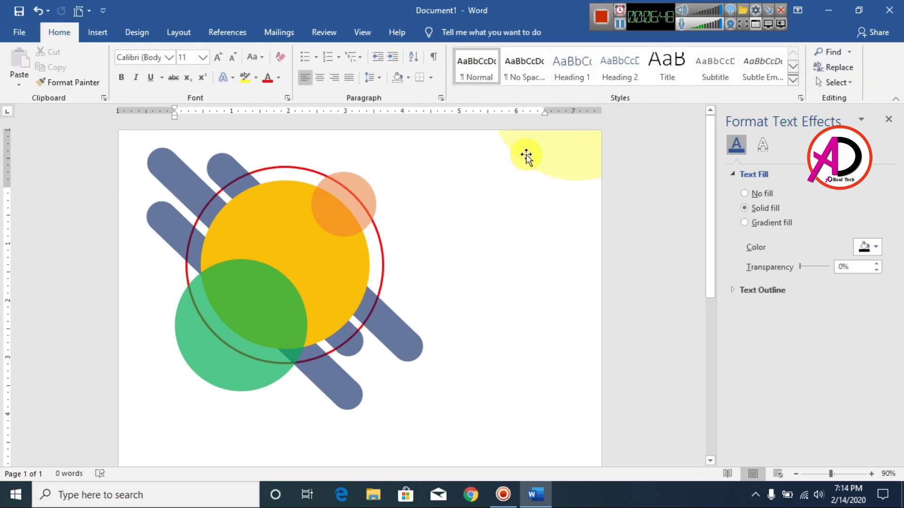
click(888, 120)
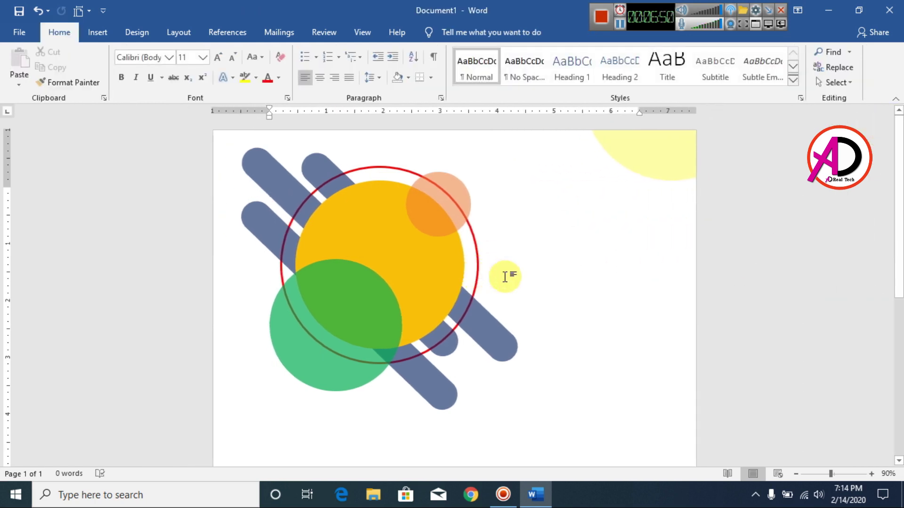
scroll(505, 276, down, 2)
scroll(553, 325, up, 5)
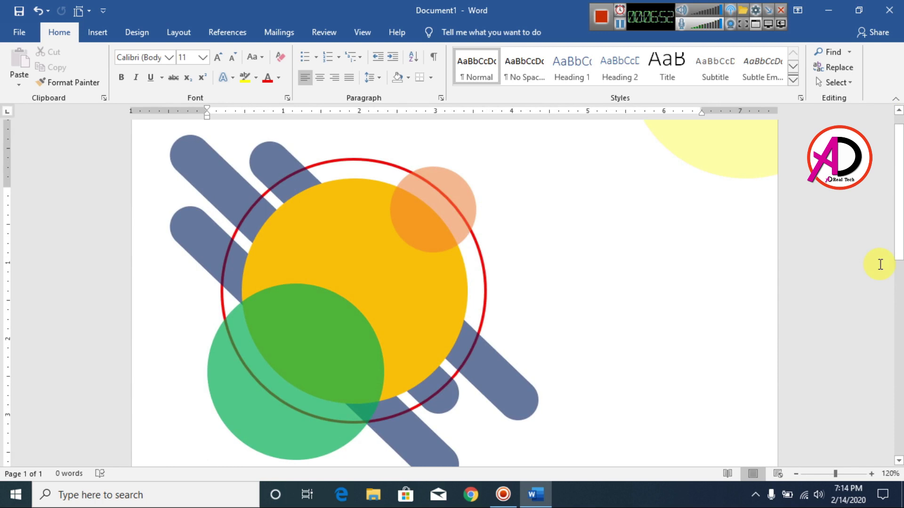